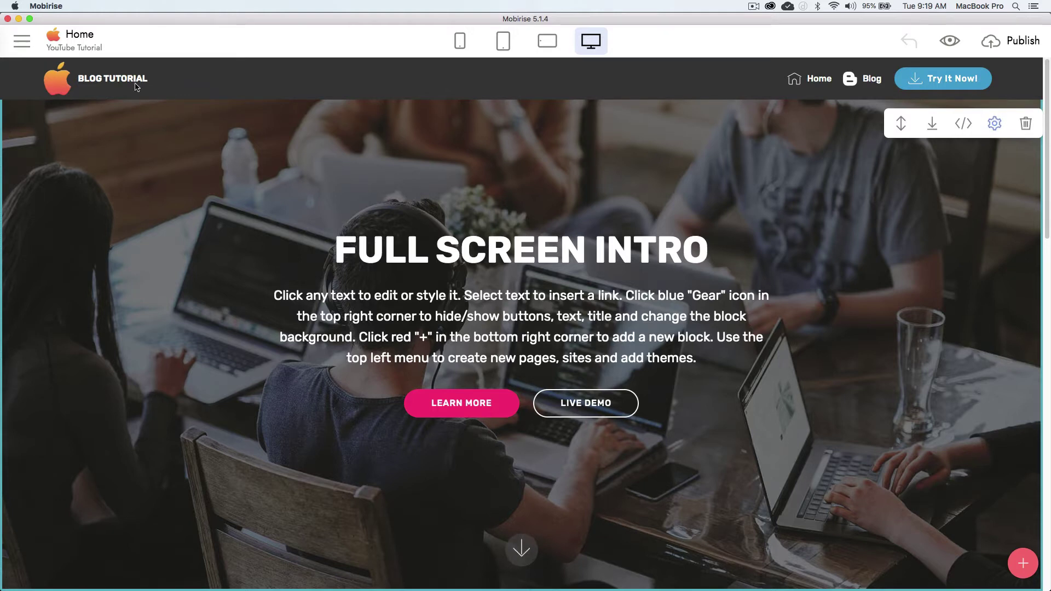
# Open Extensions from the main menu and scroll to the bottom of the extensions gallery
pyautogui.click(22, 41)
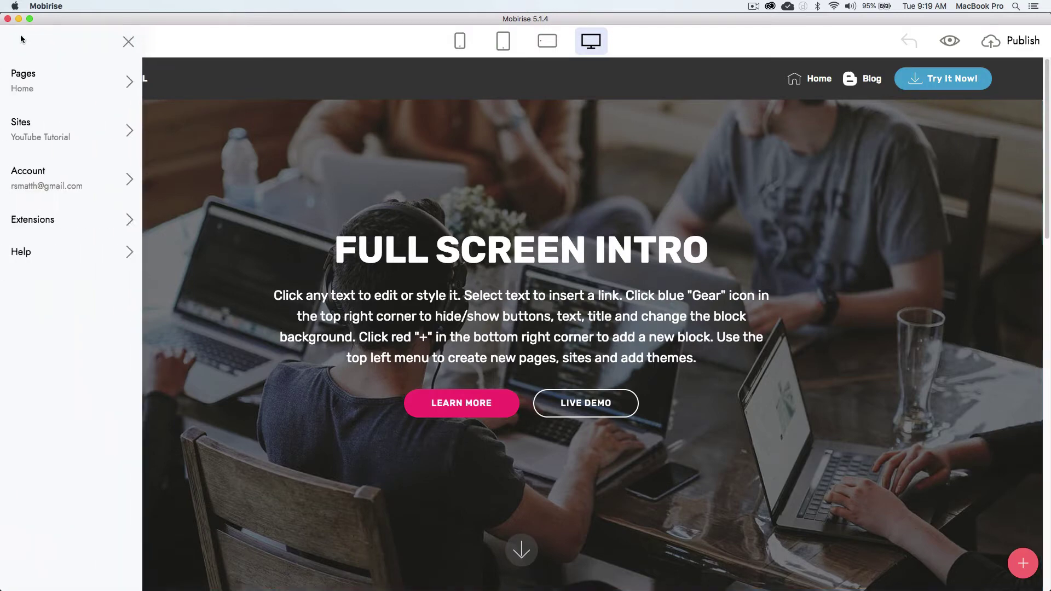
pyautogui.click(45, 219)
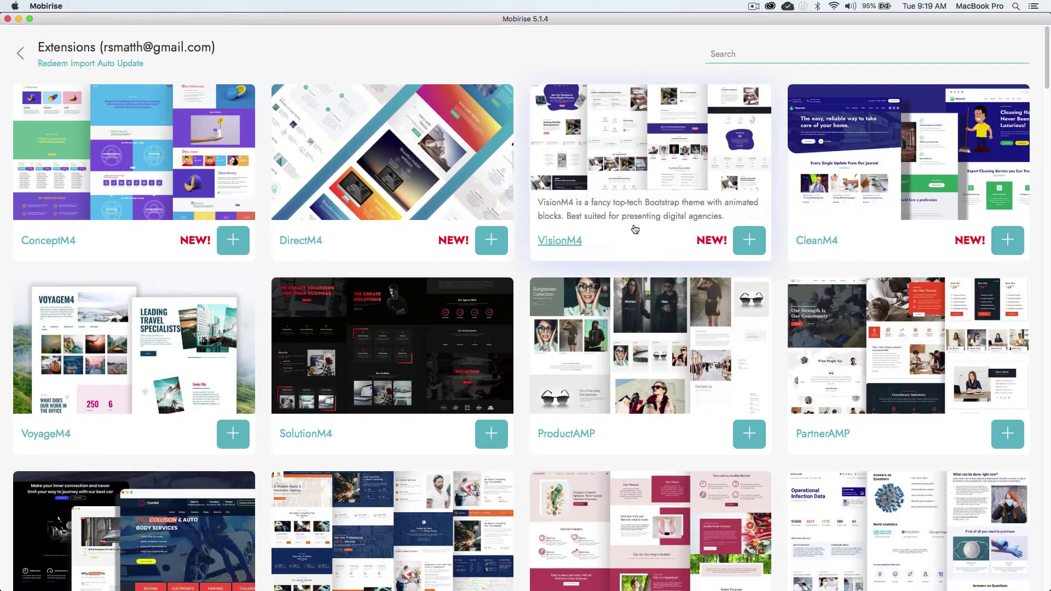
pyautogui.scroll(-15, 1047, 448)
pyautogui.scroll(-20, 1047, 447)
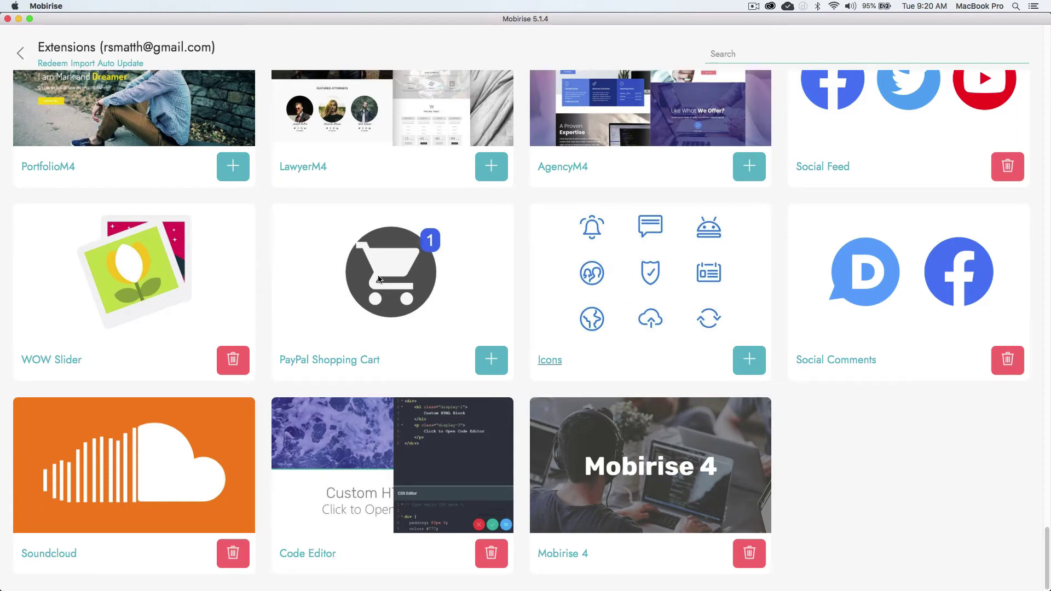
# Return to the editor and open the YouTube Tutorial site's settings from Sites
pyautogui.click(24, 57)
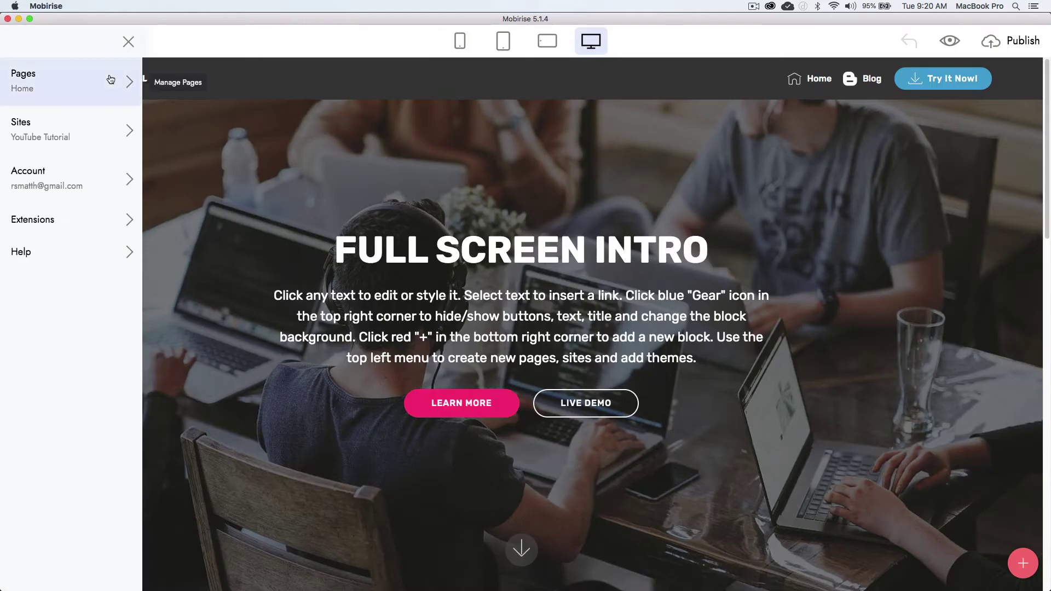
pyautogui.click(43, 141)
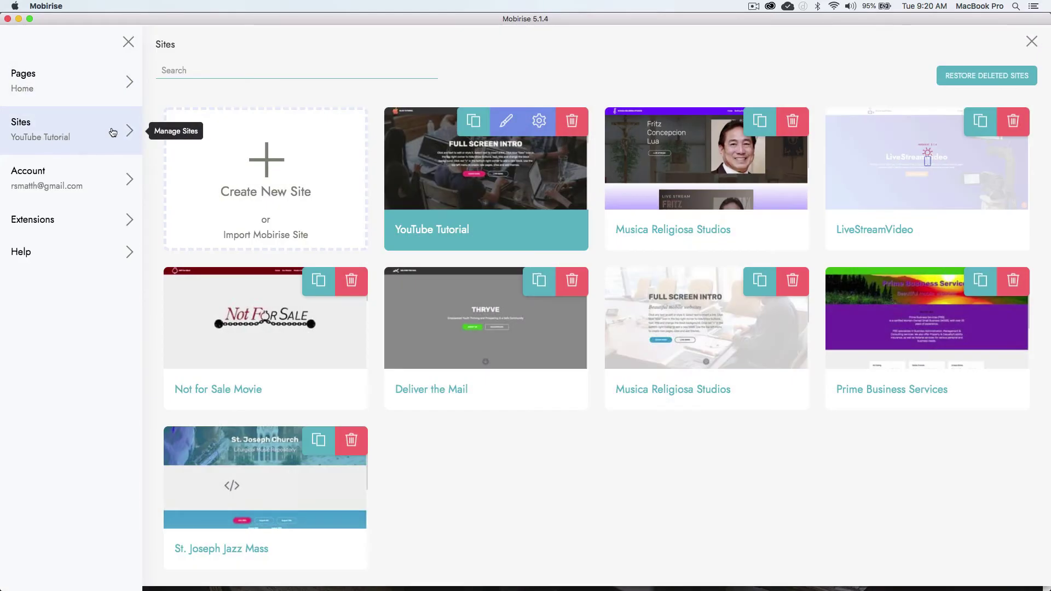
pyautogui.click(539, 120)
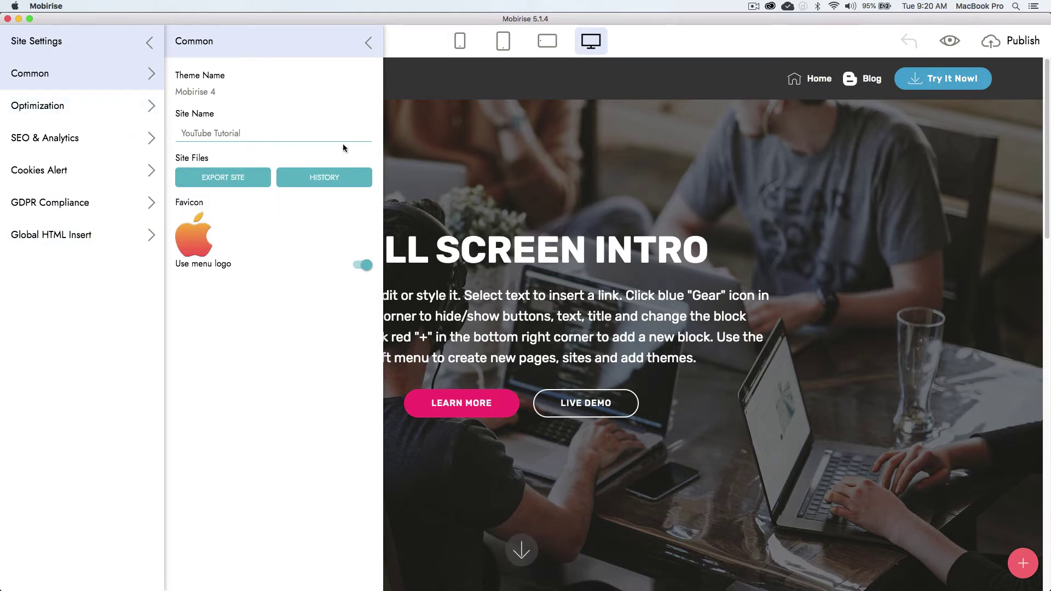
# Review the Optimization, SEO & Analytics, Cookies Alert, GDPR and HTML Insert sections, then close settings
pyautogui.click(64, 112)
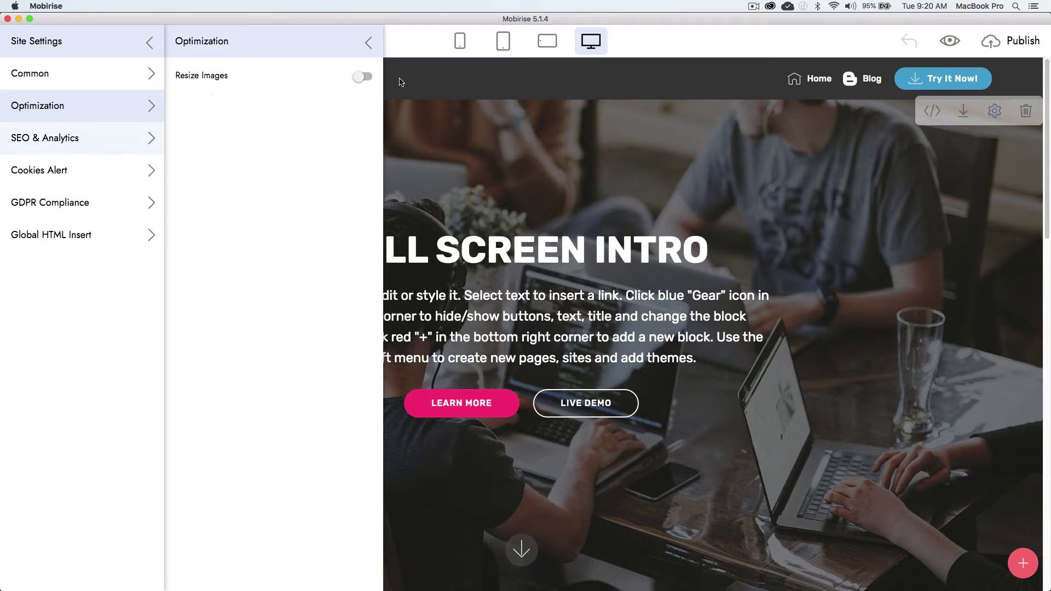
pyautogui.click(70, 141)
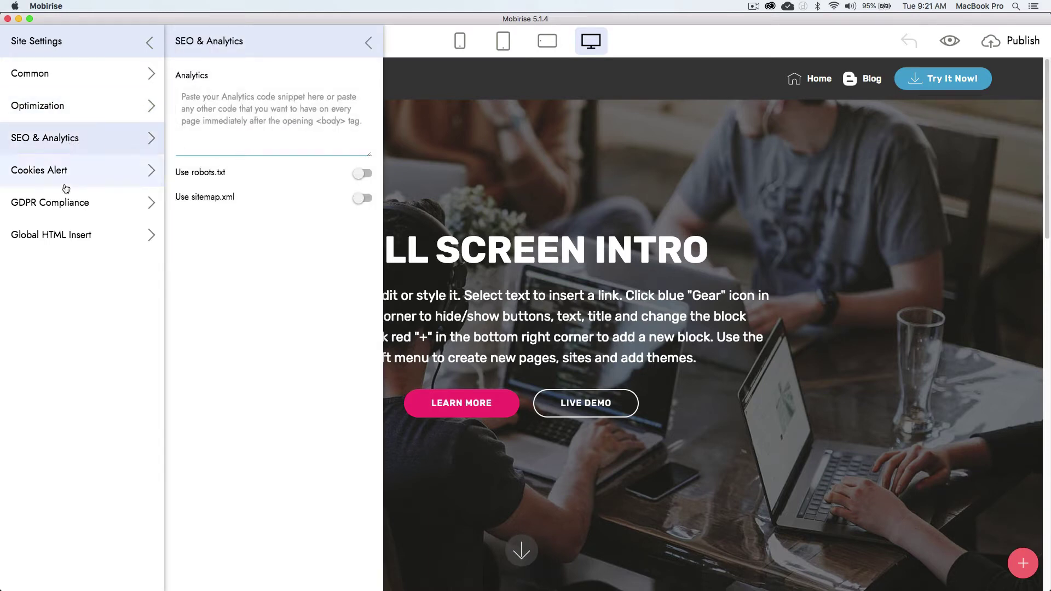
pyautogui.click(40, 171)
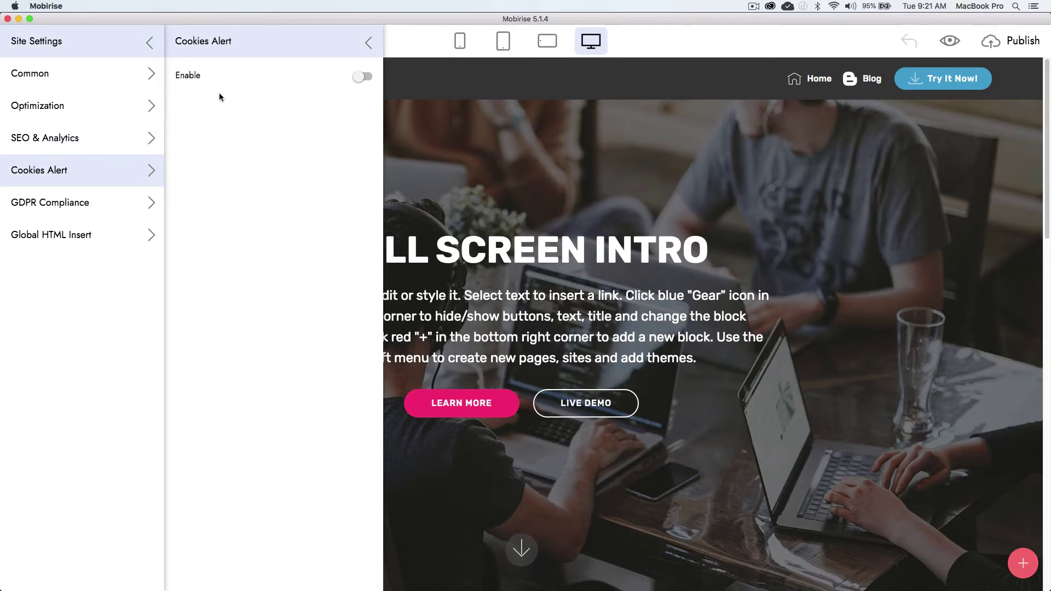
pyautogui.click(65, 209)
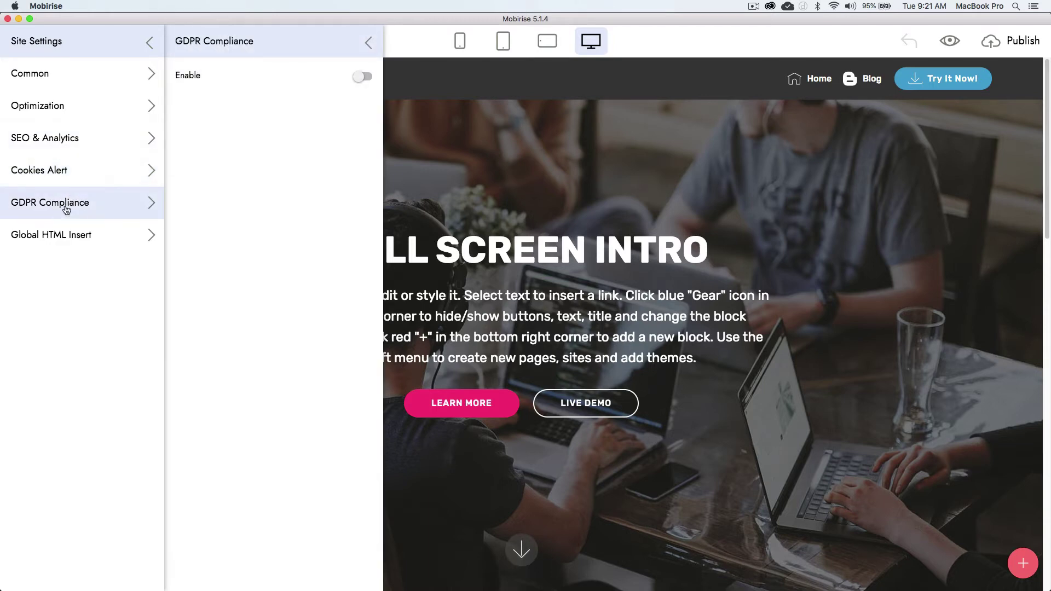
pyautogui.click(72, 237)
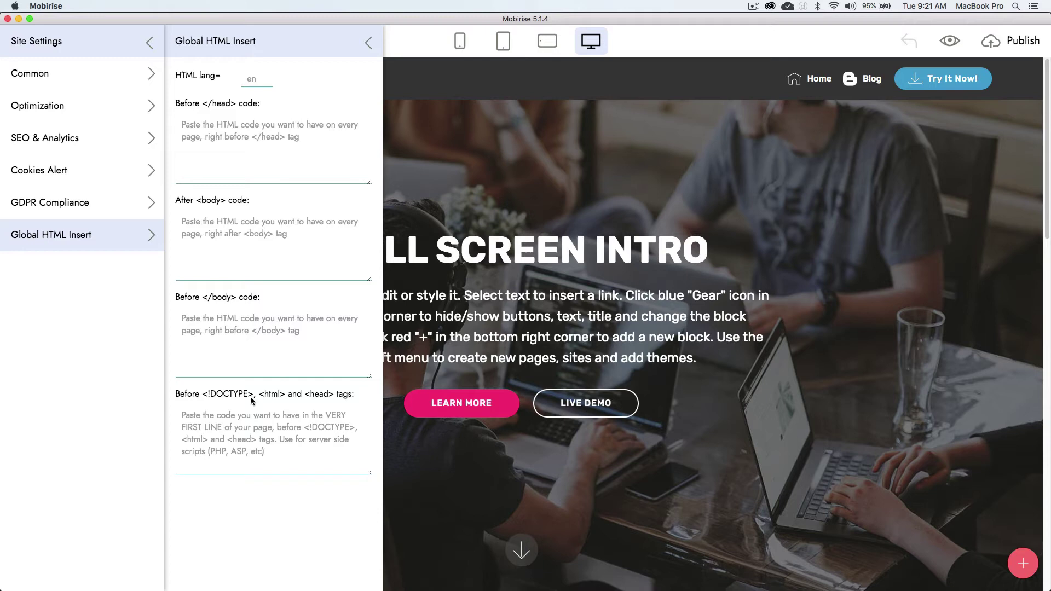
pyautogui.click(426, 72)
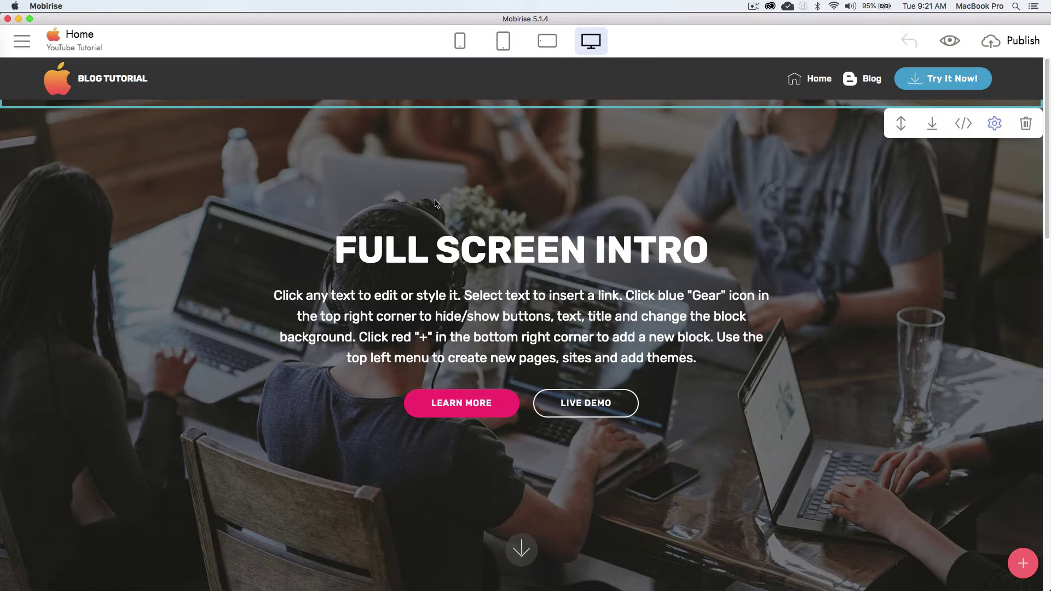
# Start a new site from Sites and scroll the themes gallery down to CreativeM4
pyautogui.click(22, 41)
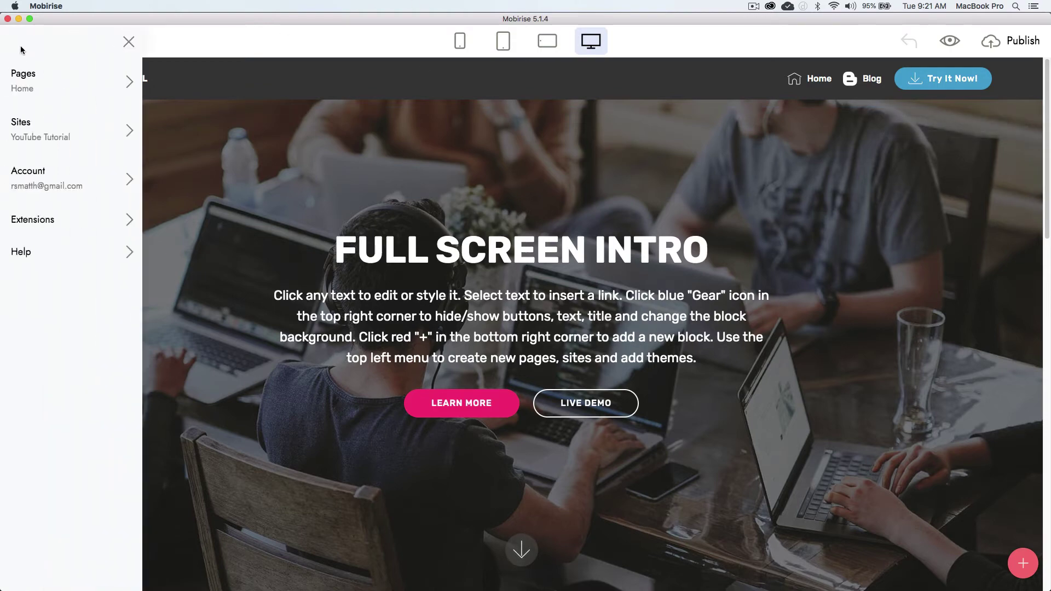
pyautogui.click(40, 130)
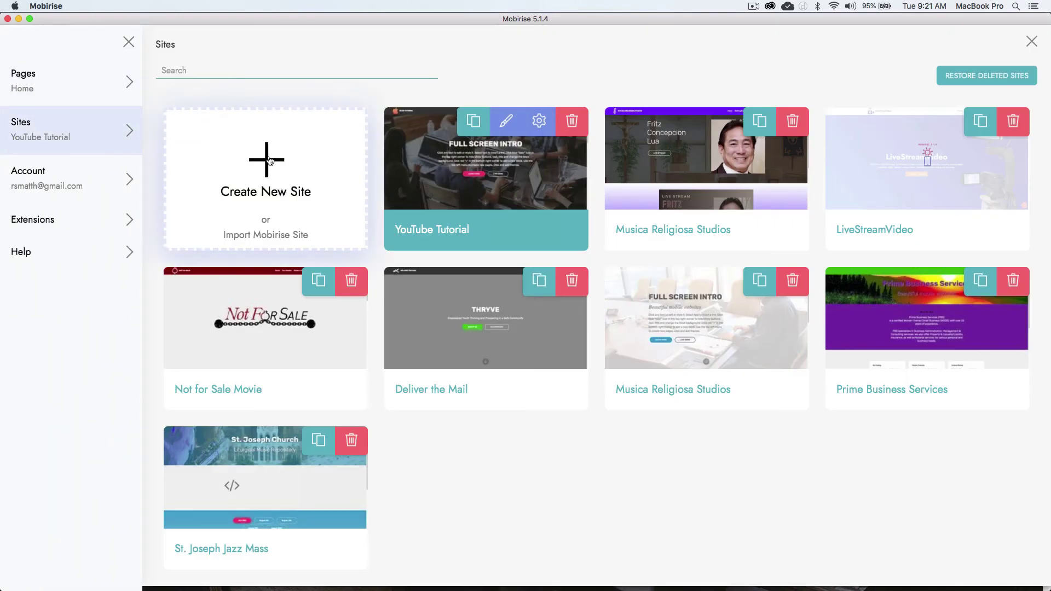
pyautogui.click(266, 169)
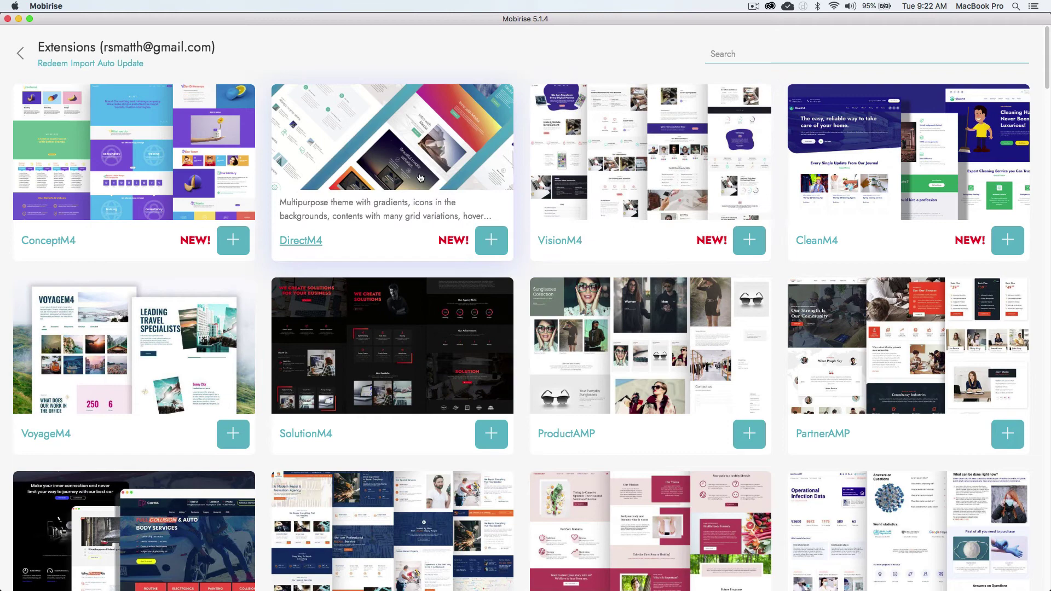
pyautogui.scroll(-5, 547, 230)
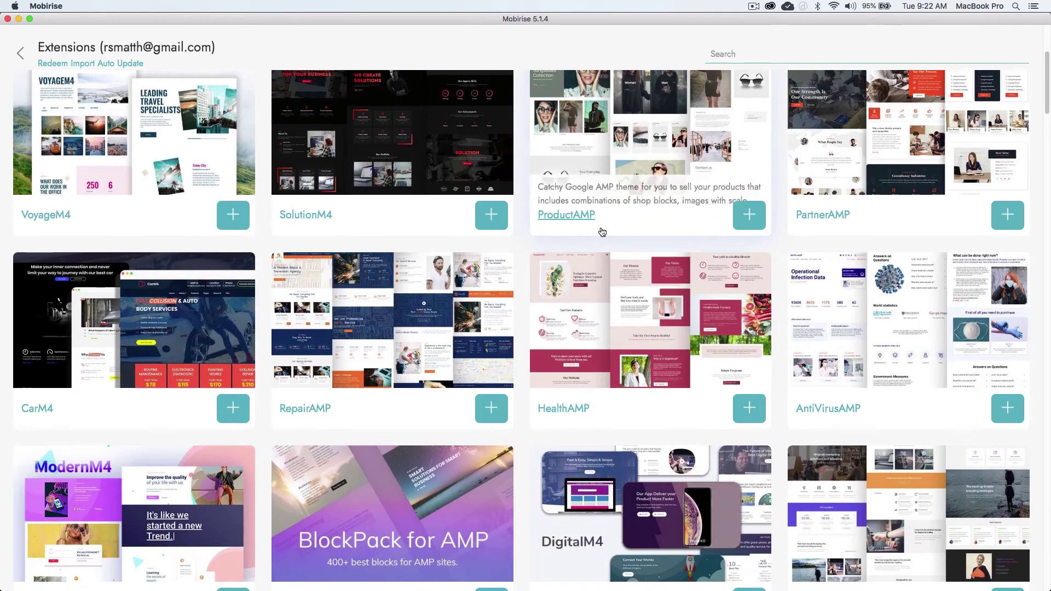
pyautogui.scroll(-5, 550, 286)
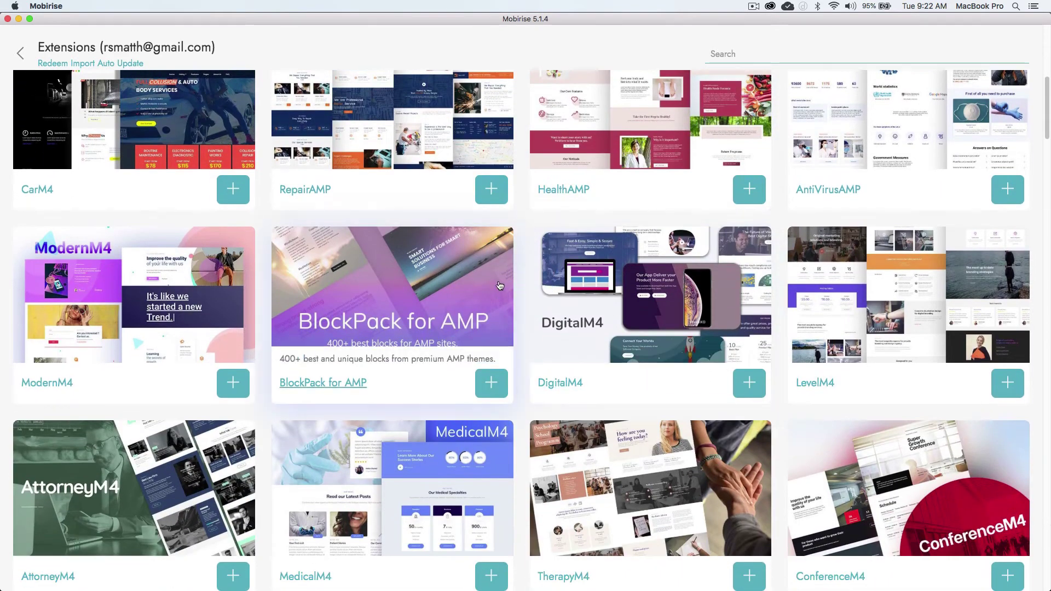
pyautogui.scroll(-3, 218, 360)
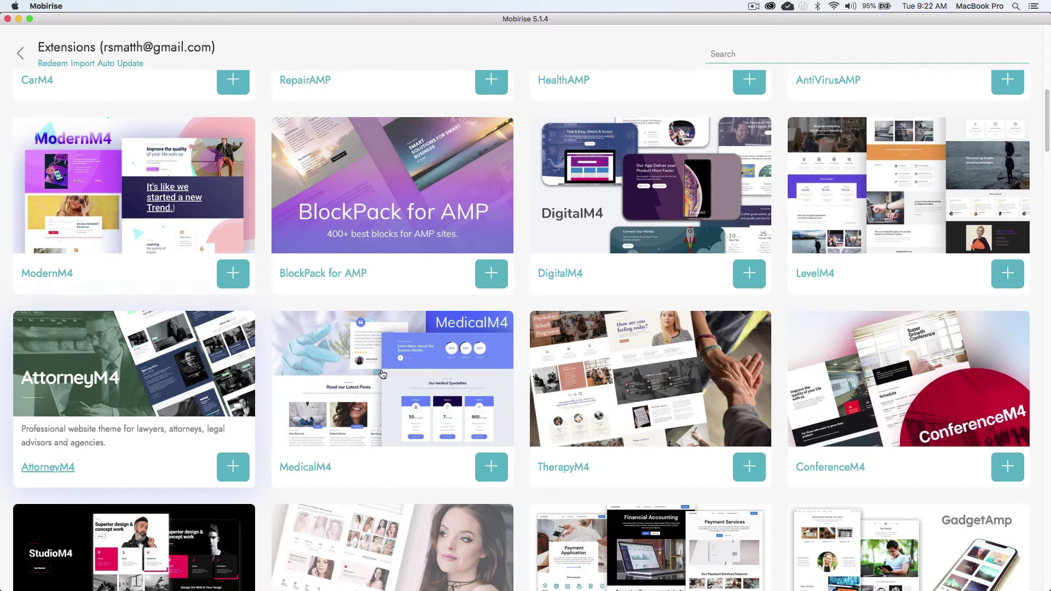
pyautogui.scroll(-8, 592, 364)
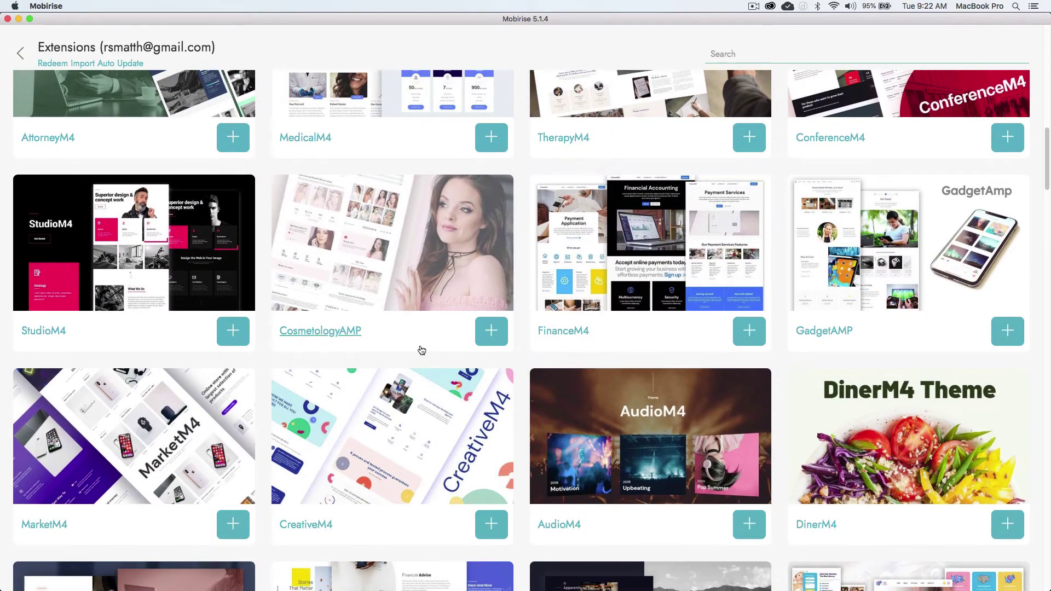
pyautogui.scroll(-3, 350, 307)
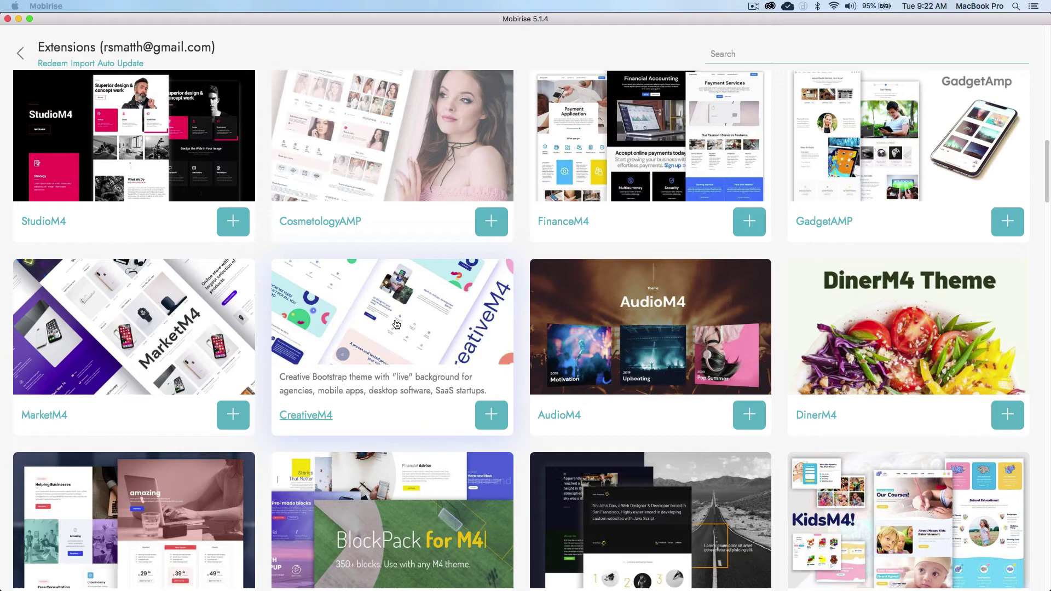
# Add the CreativeM4 theme and create a new site named 'Test Site - Mobirise 5' with it
pyautogui.click(492, 419)
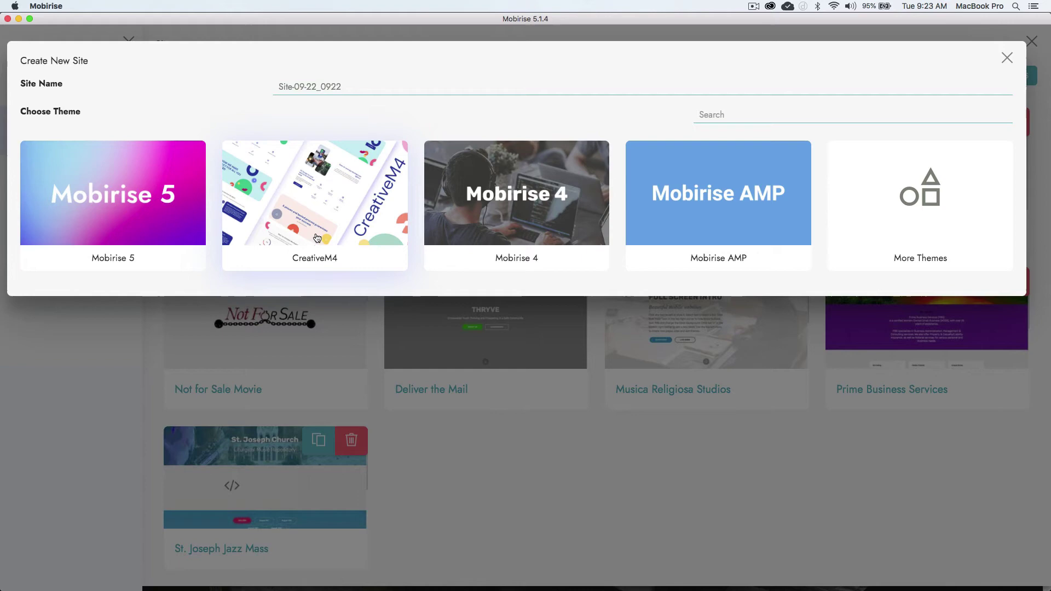
pyautogui.tripleClick(345, 89)
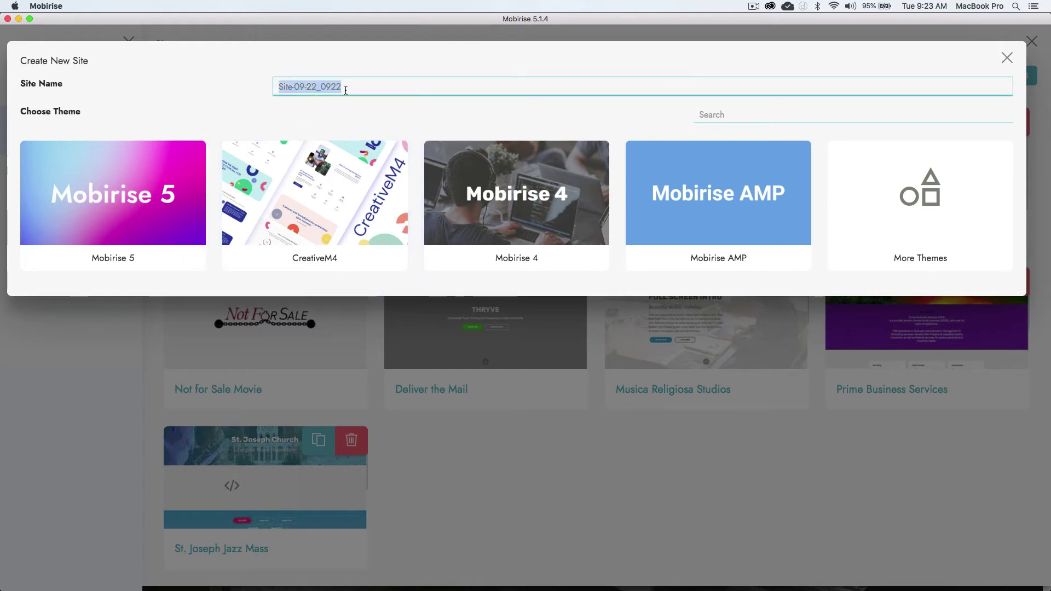
pyautogui.write('Test Site')
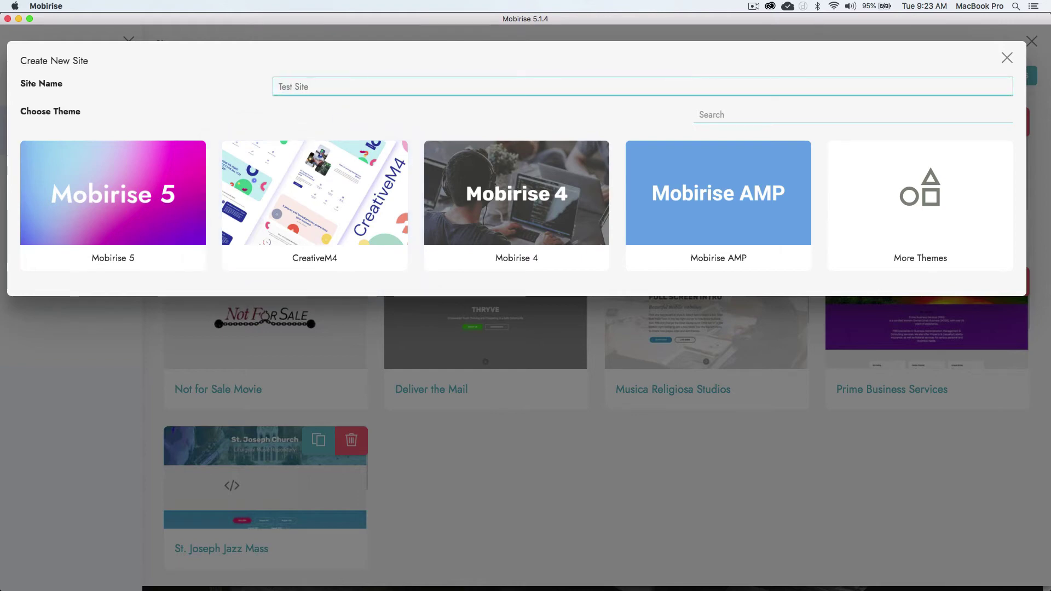
pyautogui.write(' - Mobirise 5')
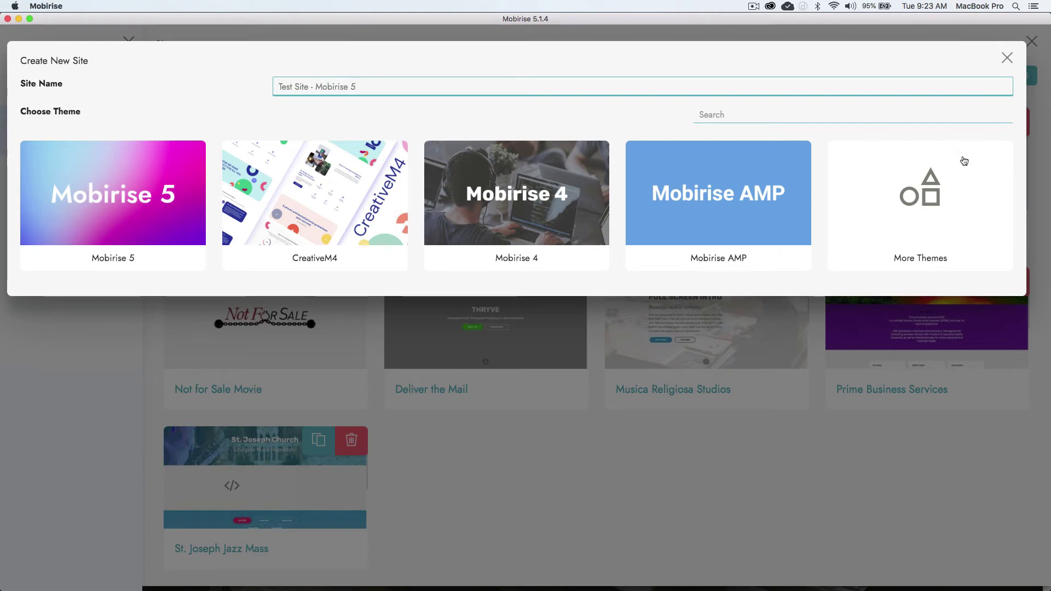
pyautogui.click(325, 219)
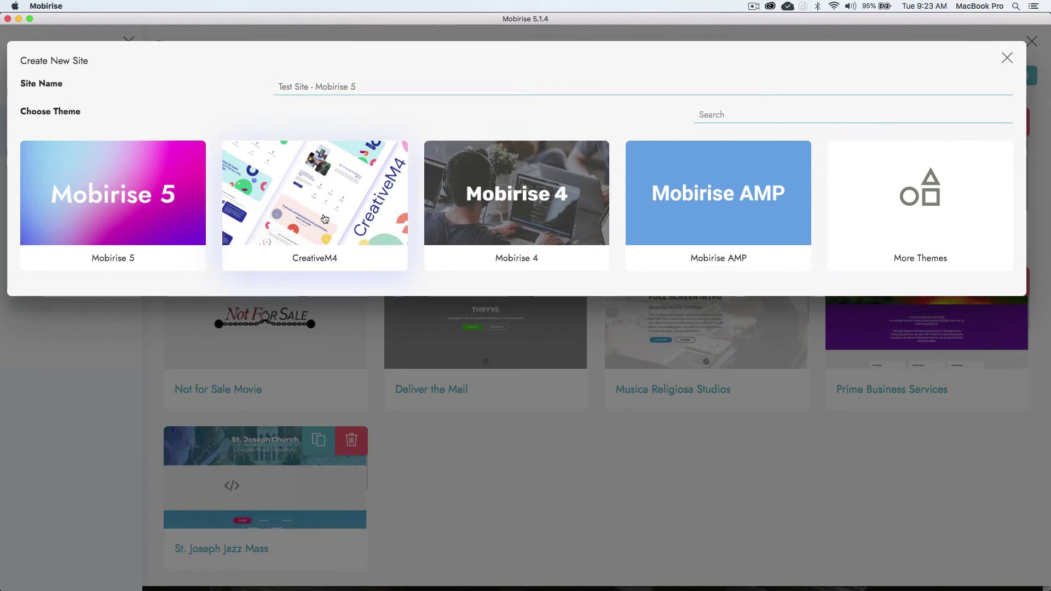
pyautogui.click(359, 240)
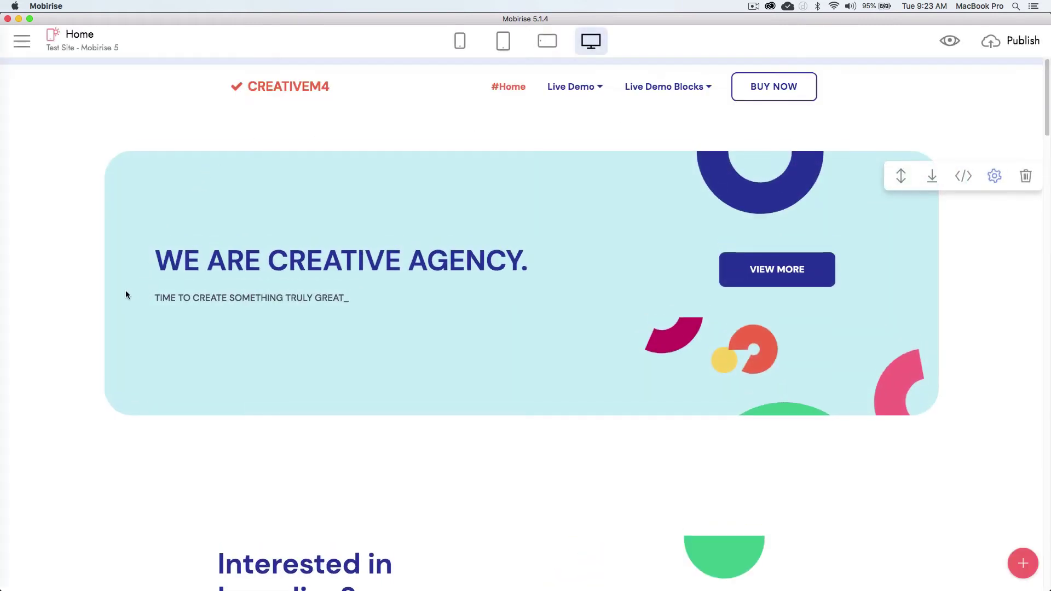
pyautogui.scroll(-5, 125, 296)
pyautogui.scroll(-6, 125, 296)
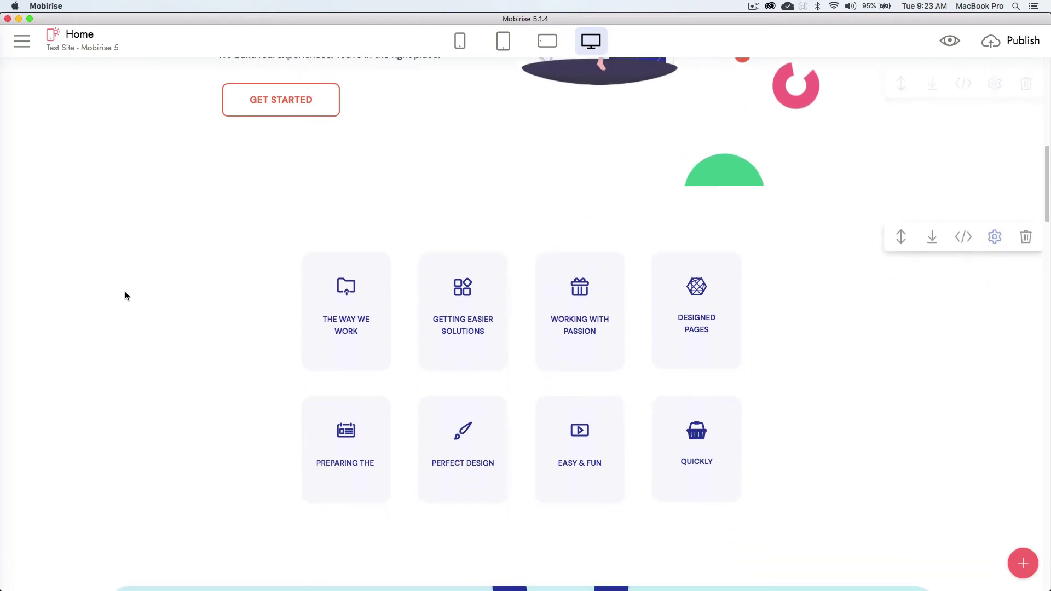
pyautogui.scroll(3, 656, 294)
pyautogui.scroll(-9, 657, 294)
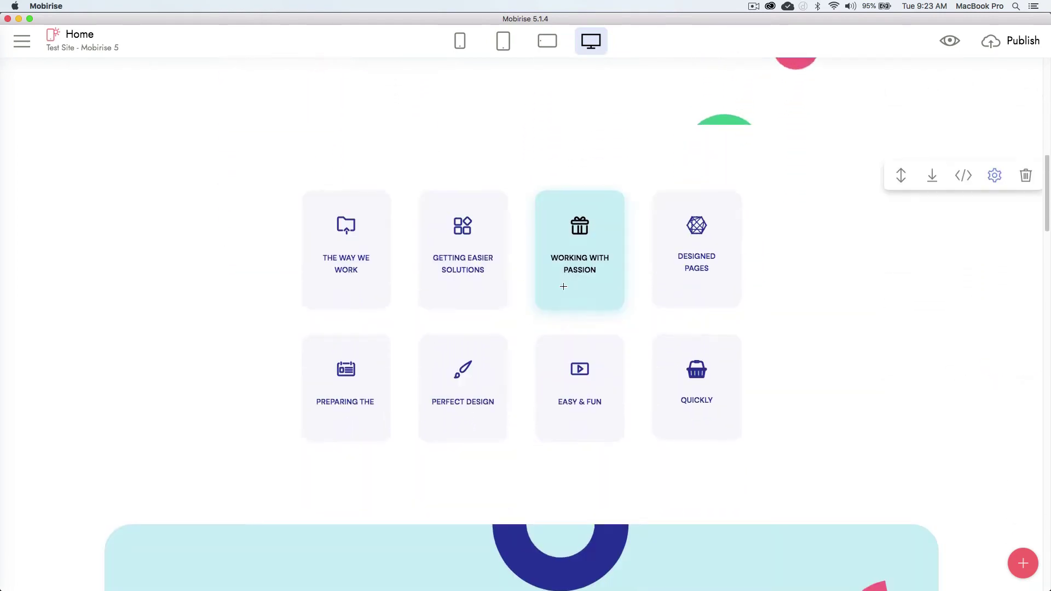
pyautogui.scroll(-11, 564, 290)
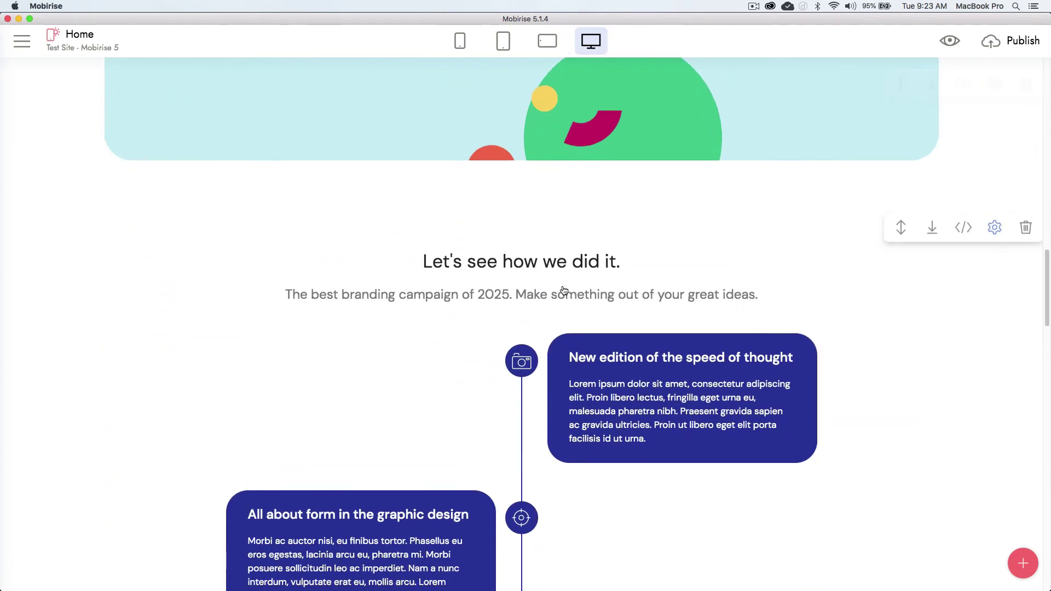
pyautogui.scroll(-12, 563, 290)
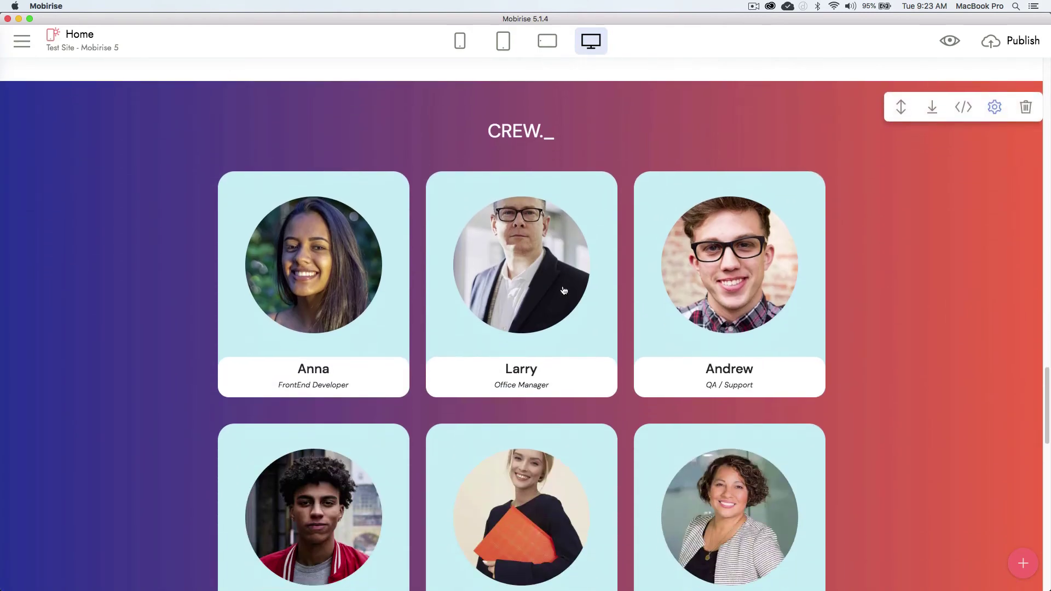
pyautogui.scroll(-12, 564, 290)
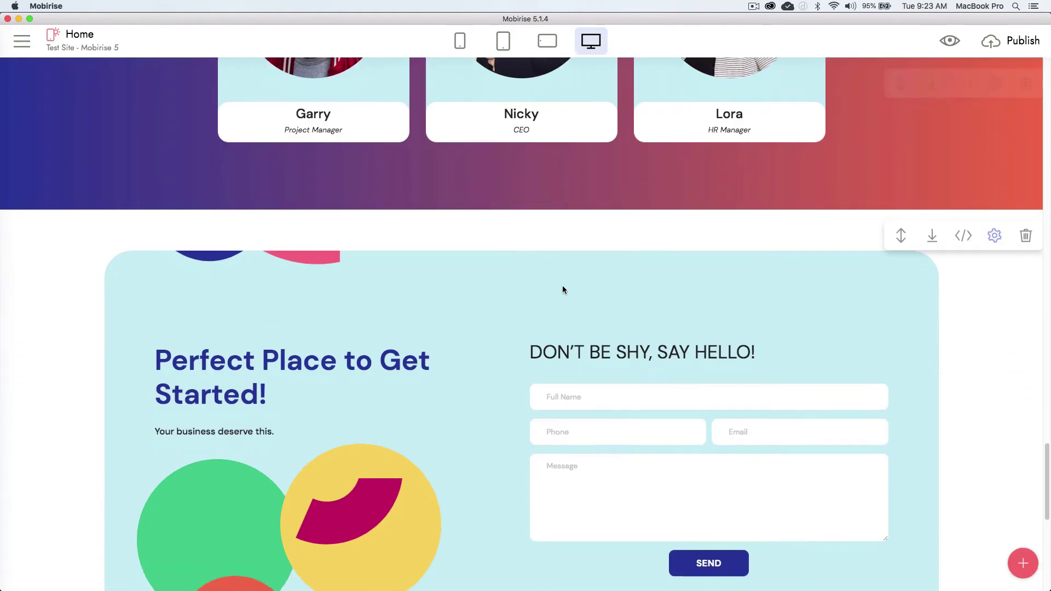
pyautogui.scroll(-1, 563, 289)
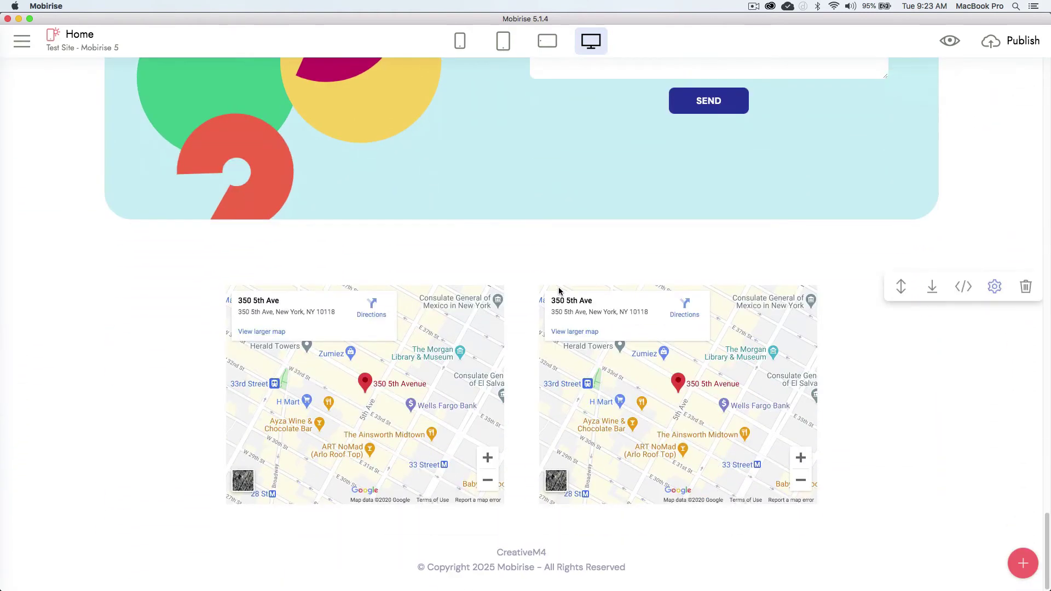
pyautogui.scroll(20, 195, 375)
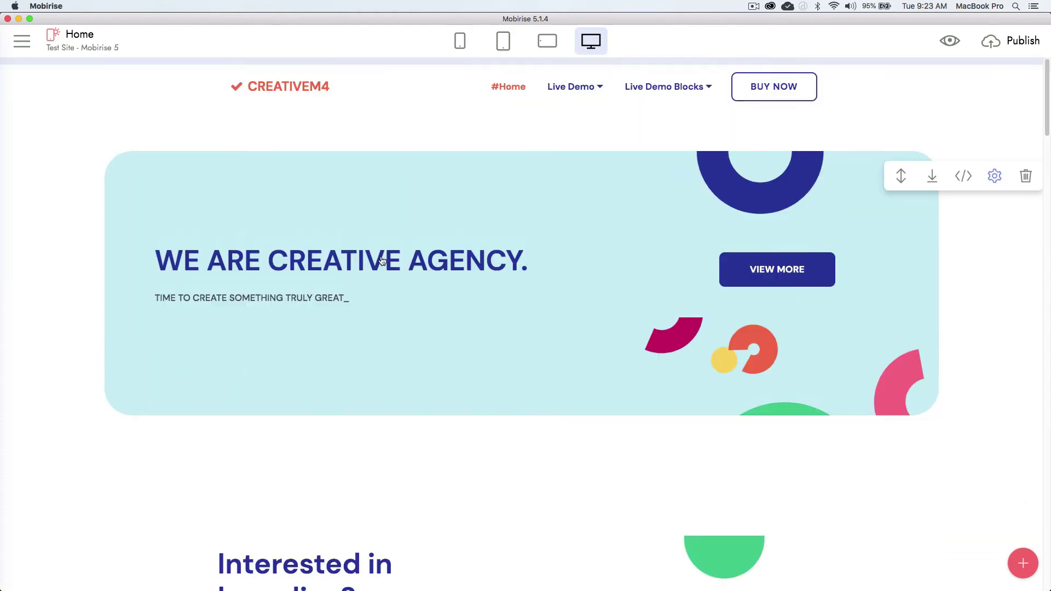
pyautogui.scroll(-9, 382, 261)
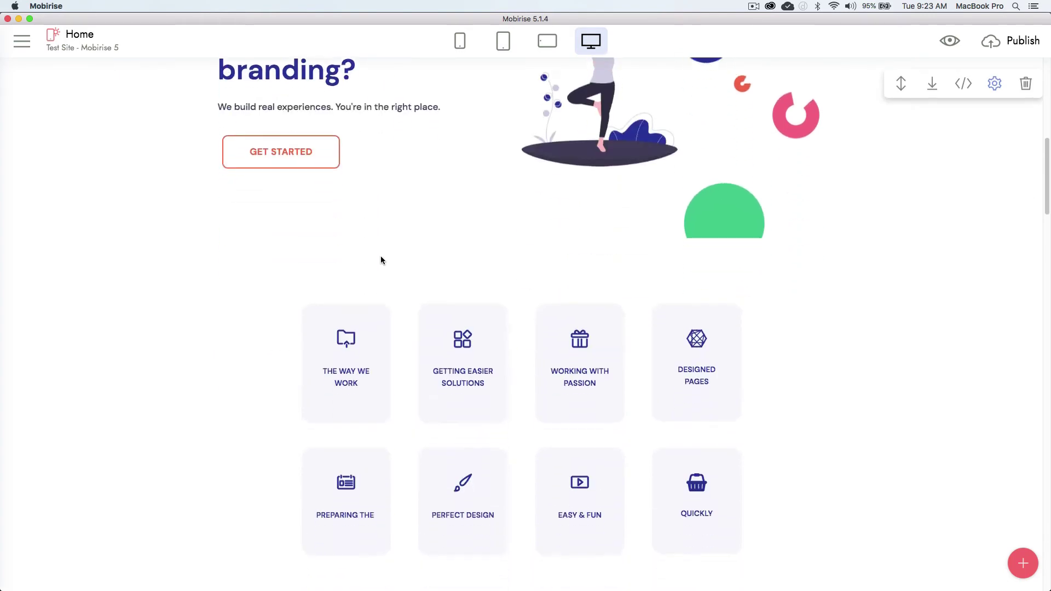
pyautogui.scroll(-6, 382, 261)
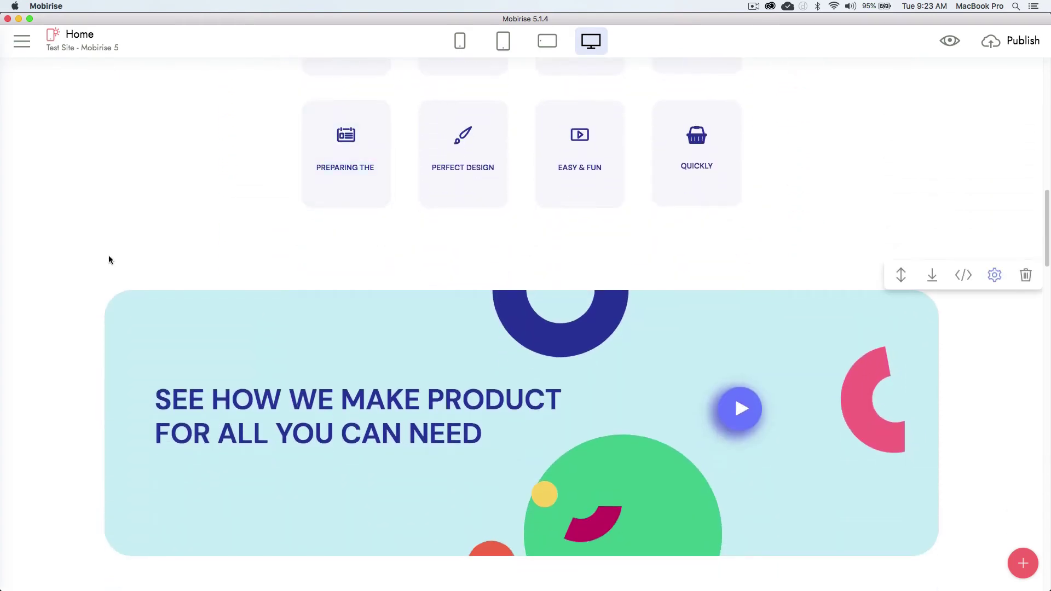
pyautogui.scroll(-12, 97, 261)
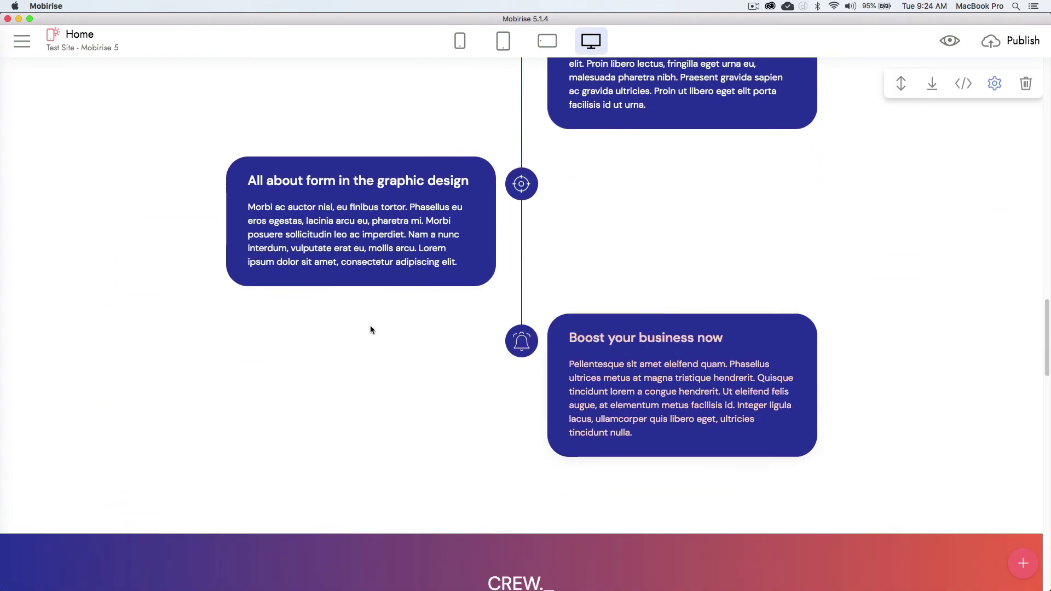
pyautogui.scroll(-15, 287, 323)
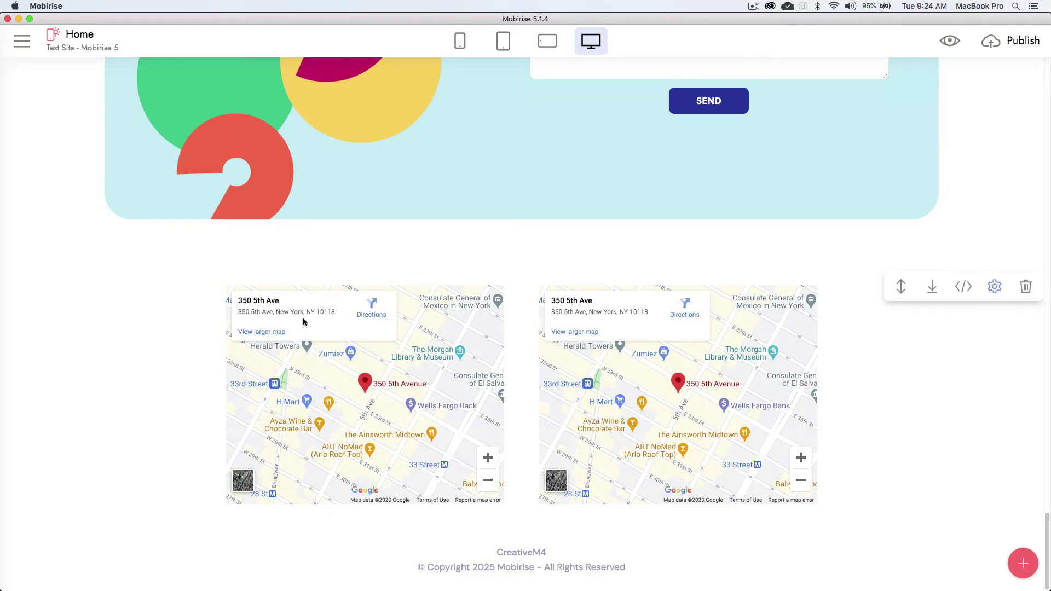
pyautogui.scroll(20, 304, 322)
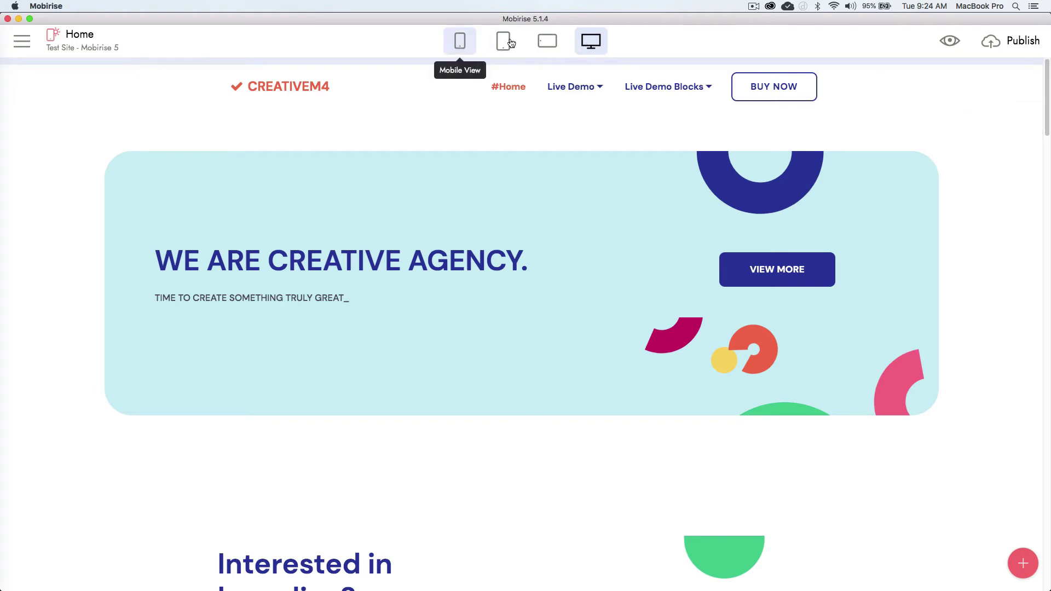
pyautogui.click(547, 42)
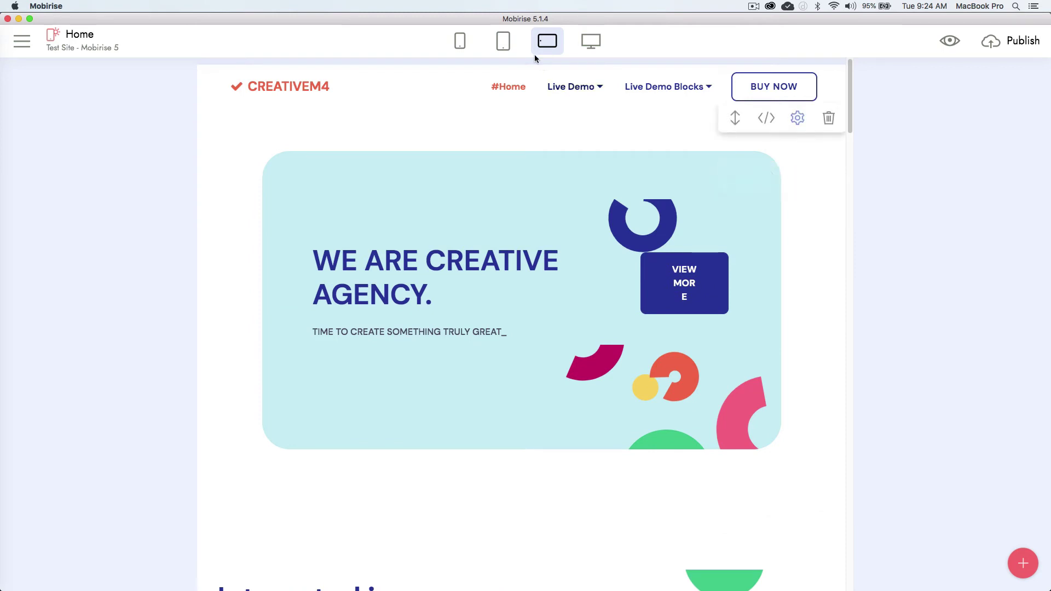
pyautogui.click(503, 42)
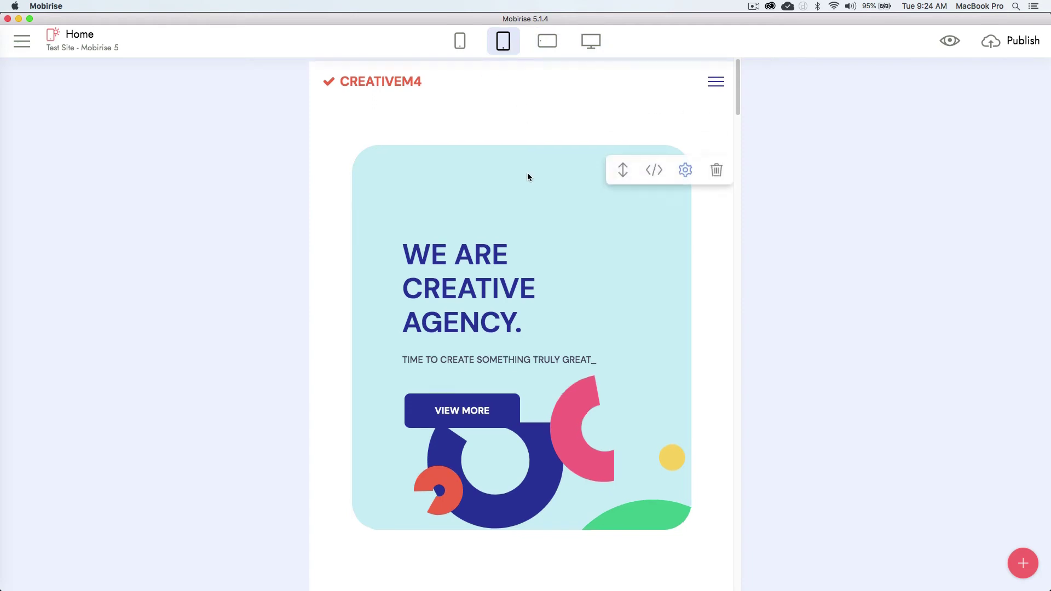
pyautogui.scroll(-5, 528, 175)
pyautogui.scroll(-10, 527, 172)
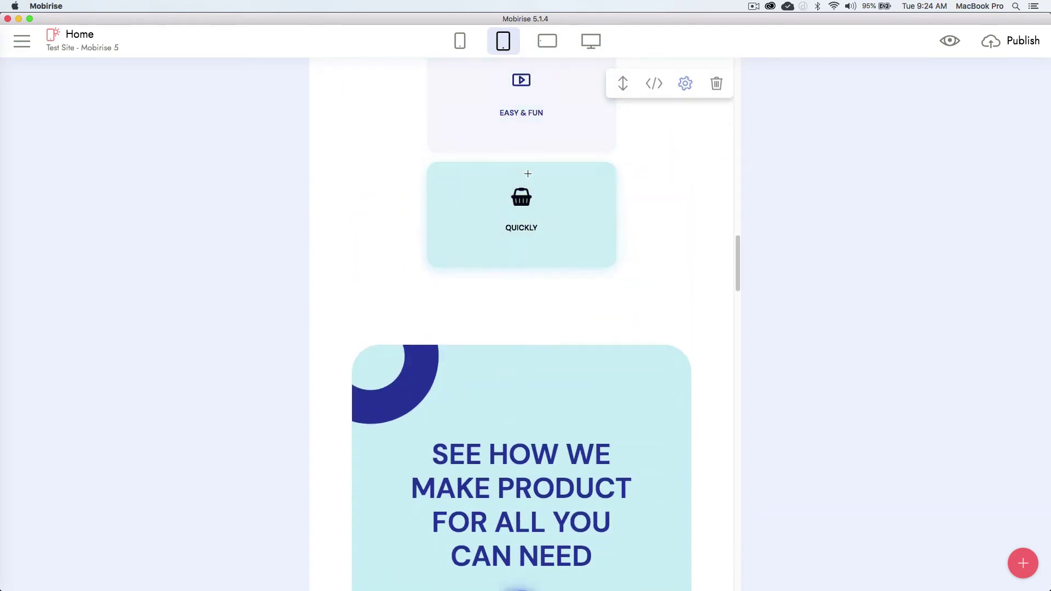
pyautogui.scroll(5, 527, 173)
pyautogui.scroll(8, 528, 173)
pyautogui.click(460, 41)
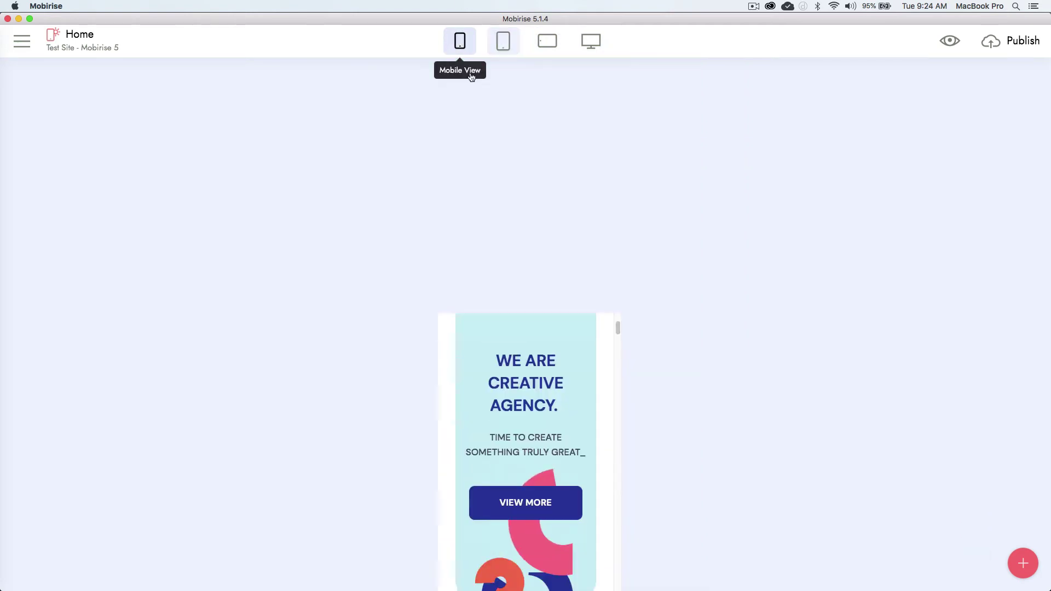
pyautogui.scroll(-10, 526, 208)
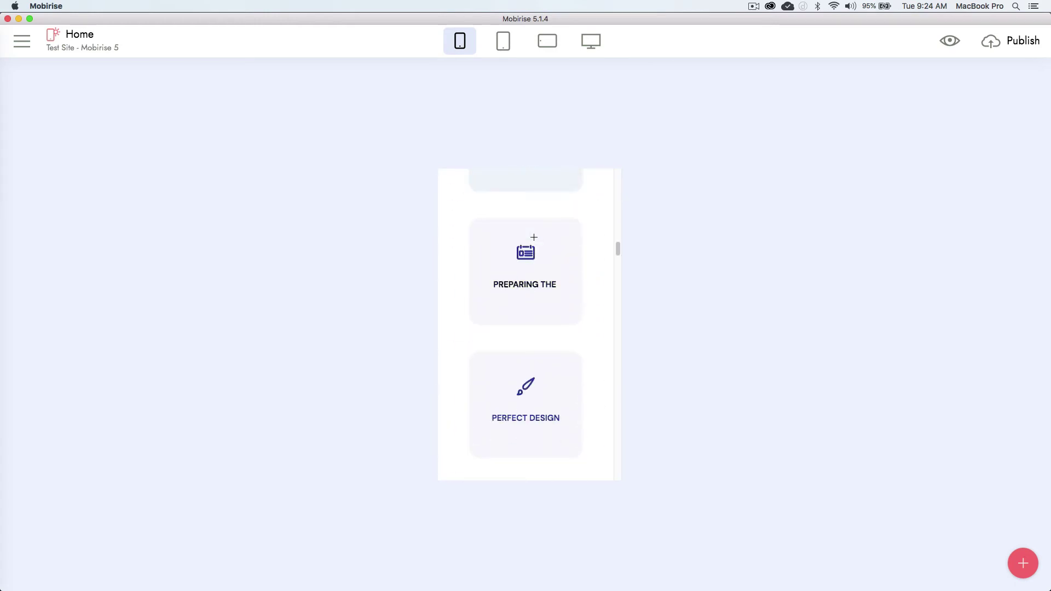
pyautogui.click(591, 41)
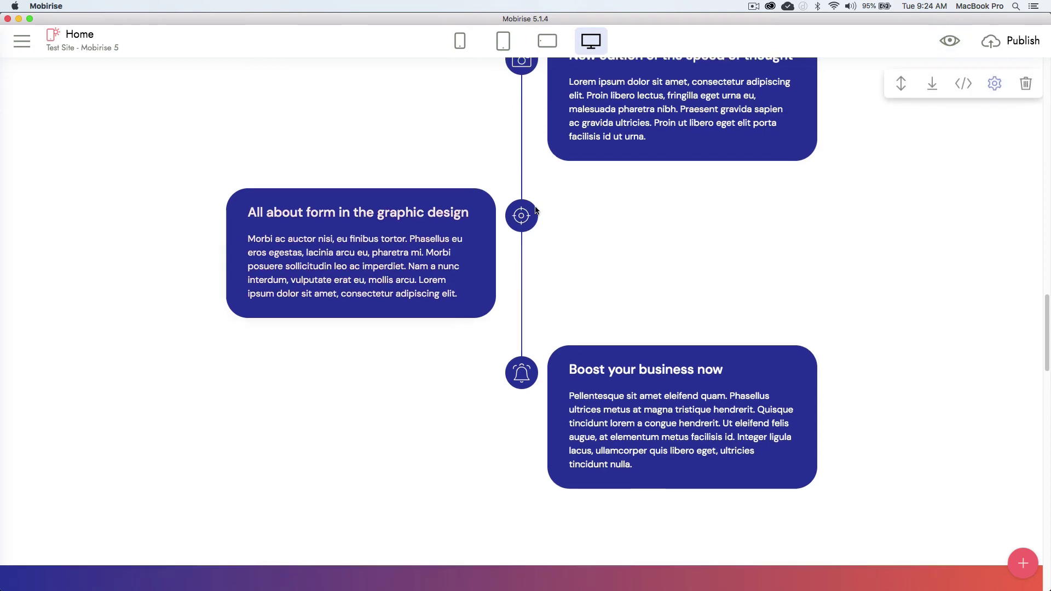
pyautogui.scroll(8, 537, 211)
pyautogui.scroll(12, 536, 212)
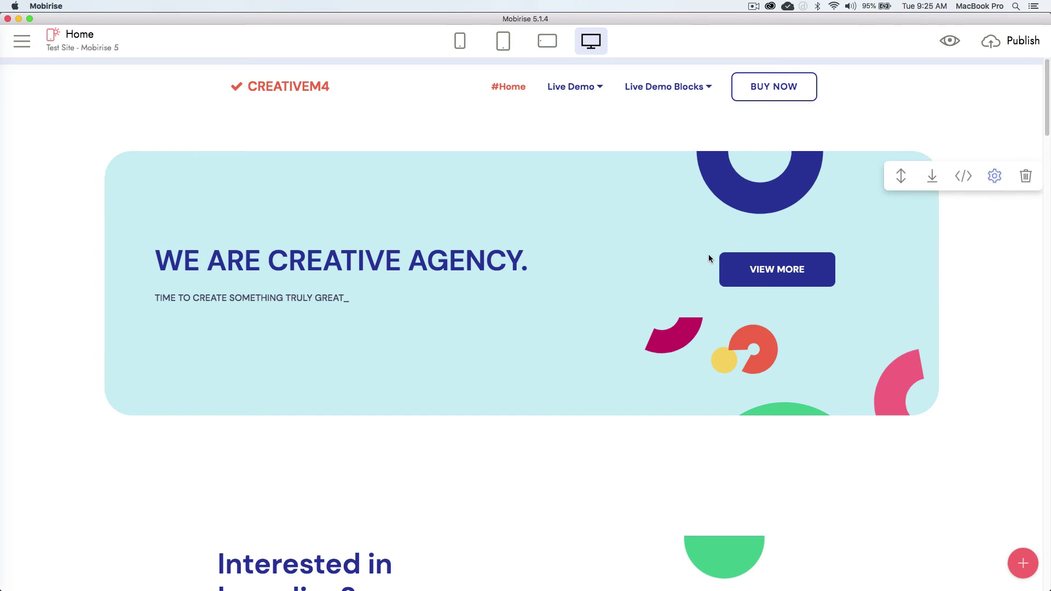
pyautogui.scroll(-5, 632, 283)
pyautogui.click(959, 86)
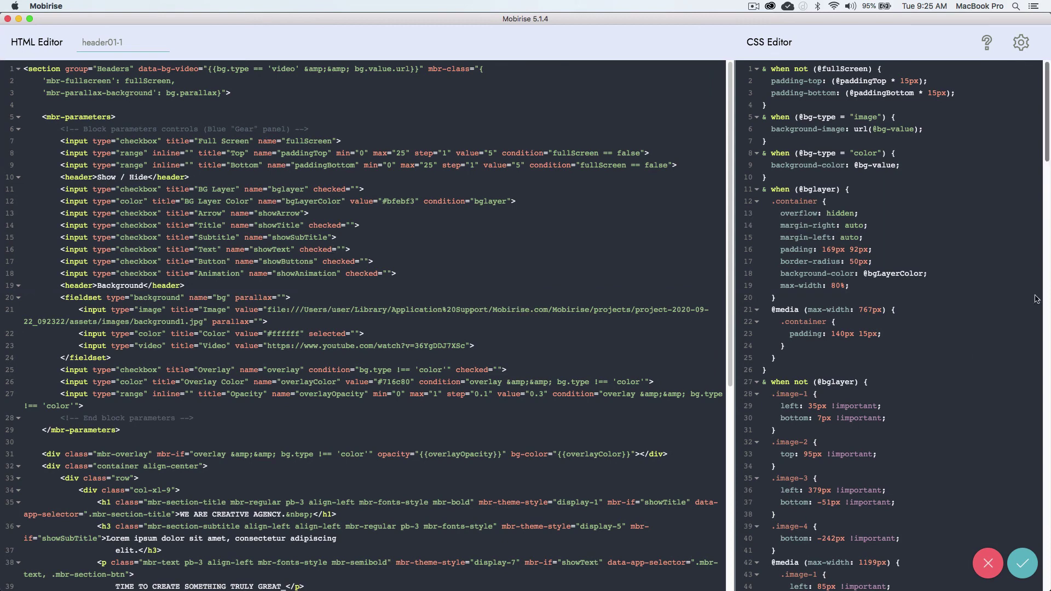
pyautogui.scroll(-15, 889, 299)
pyautogui.scroll(15, 889, 299)
pyautogui.scroll(-8, 814, 322)
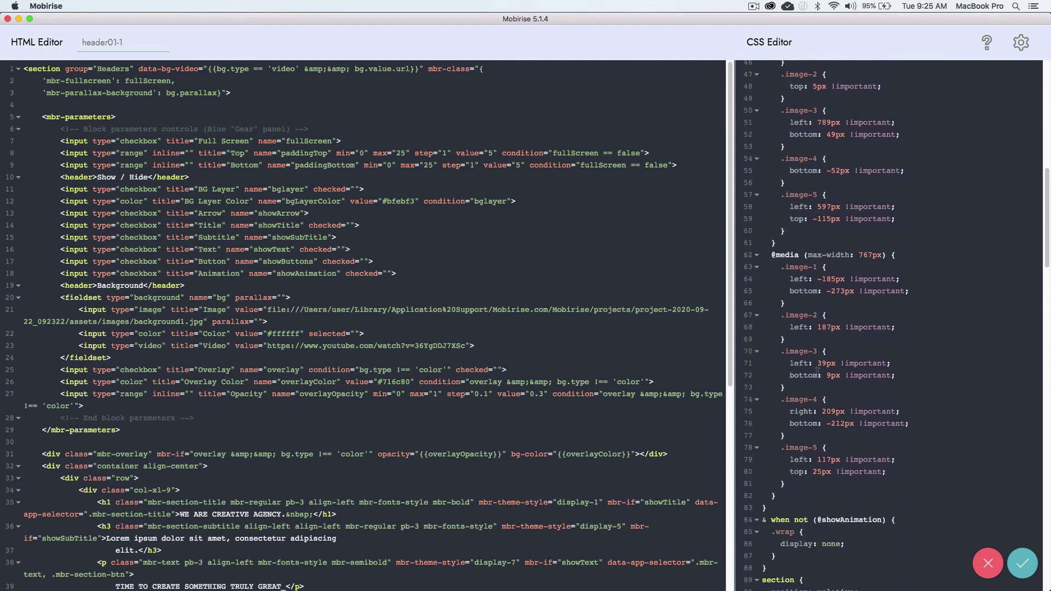
pyautogui.scroll(10, 817, 373)
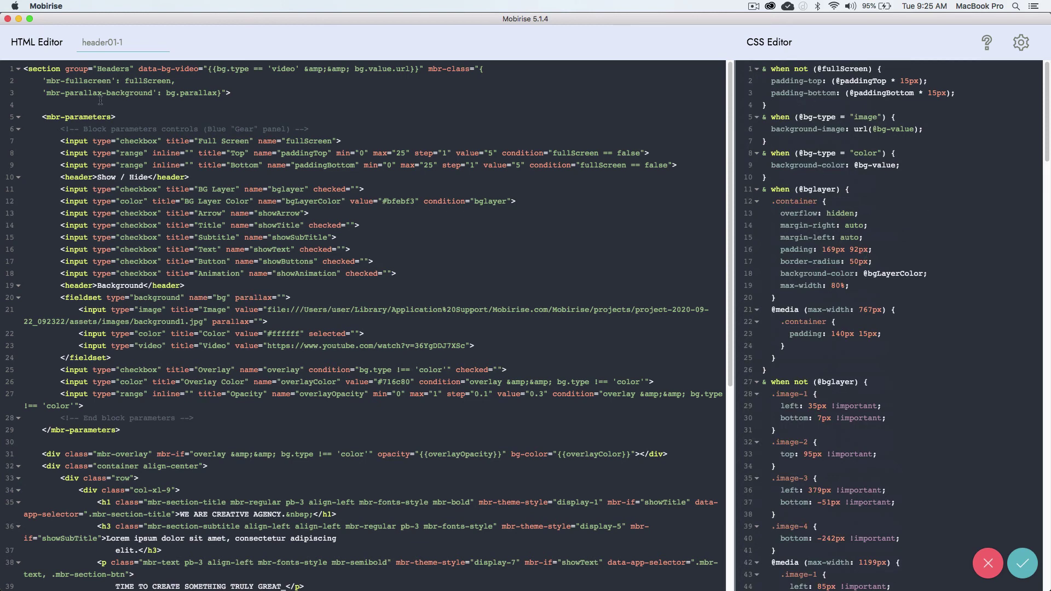
# Generate eight Lorem ipsum paragraphs with p*8>lorem, delete them, and close the code editor
pyautogui.press('Return')
pyautogui.press('Return')
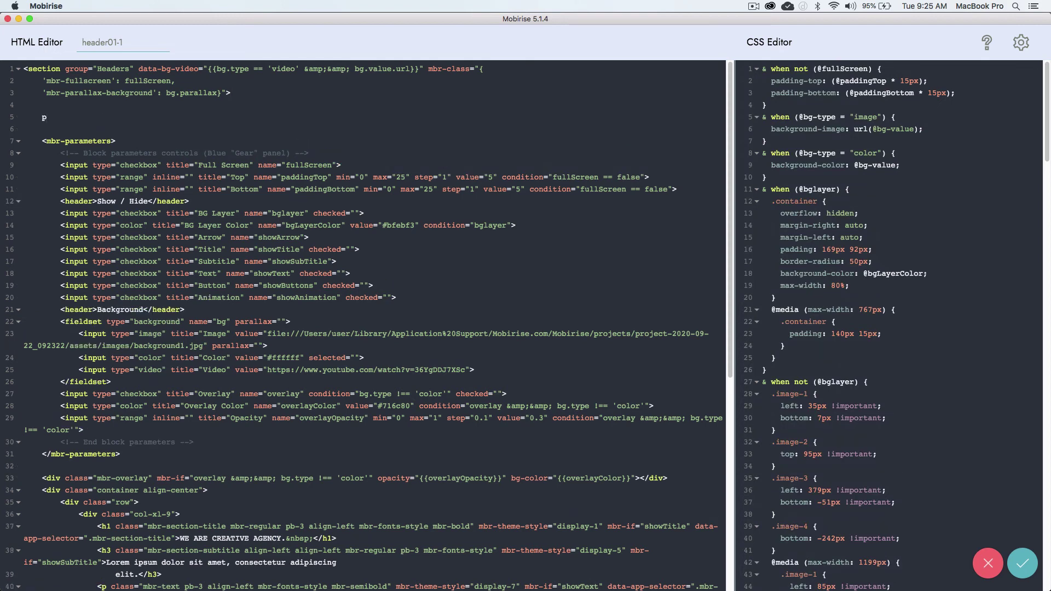
pyautogui.write('p*8>lorem')
pyautogui.press('Tab')
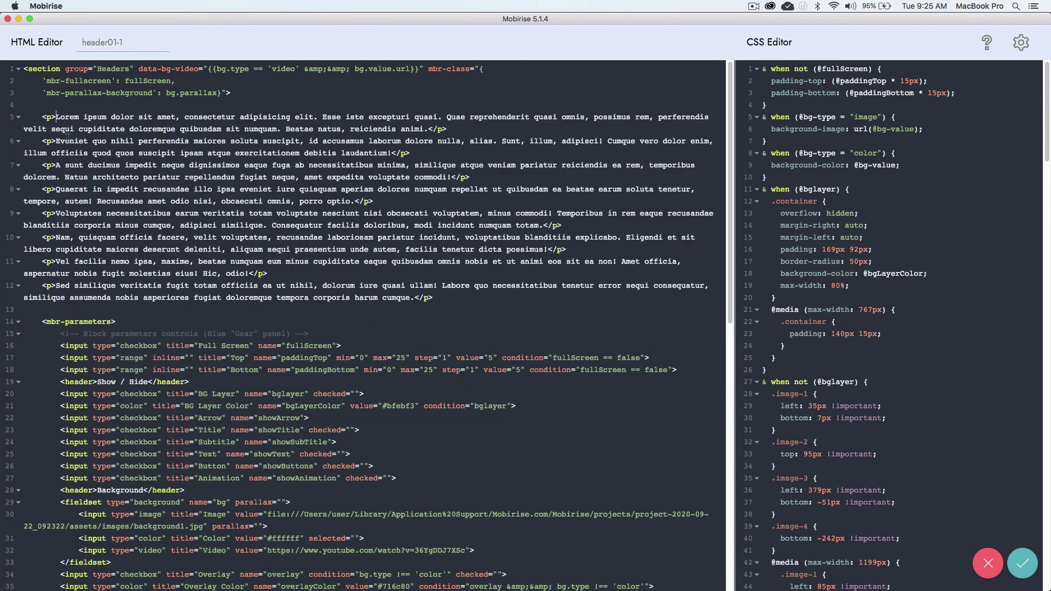
pyautogui.moveTo(461, 301); pyautogui.dragTo(43, 121)
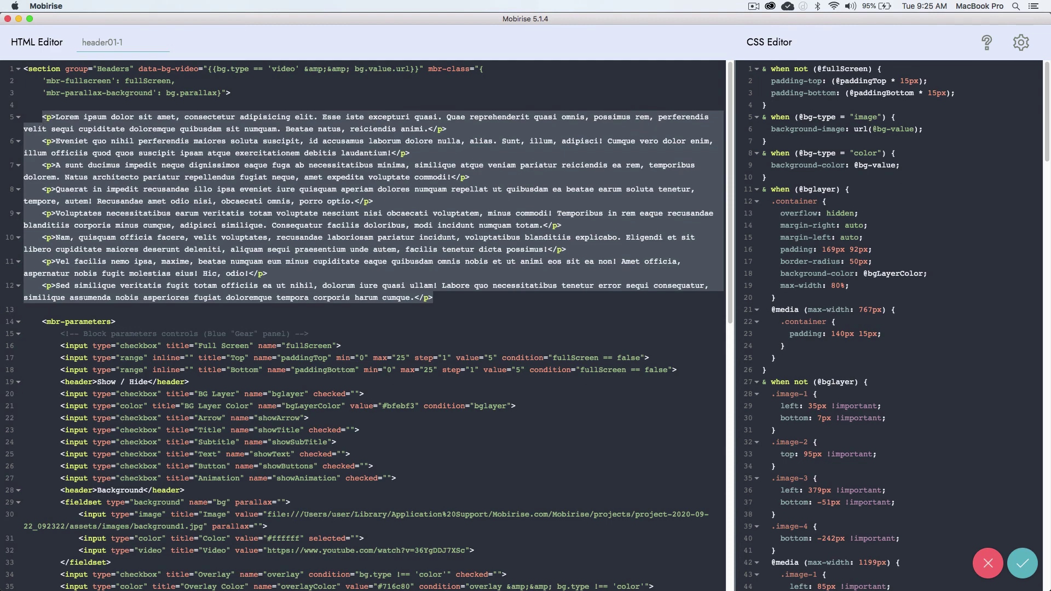
pyautogui.press('BackSpace')
pyautogui.press('BackSpace')
pyautogui.press('BackSpace')
pyautogui.press('BackSpace')
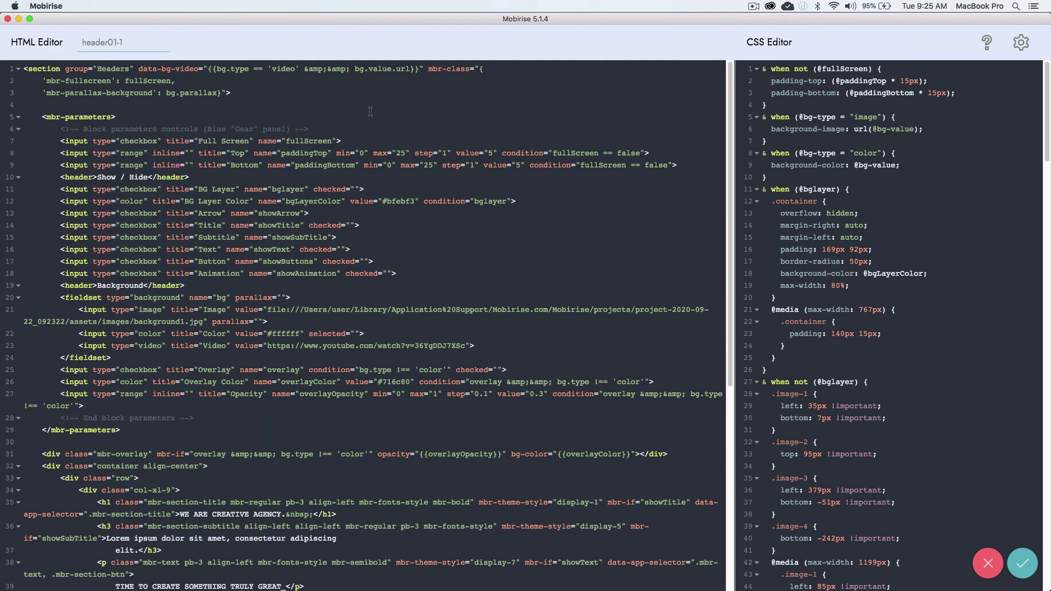
pyautogui.click(1022, 563)
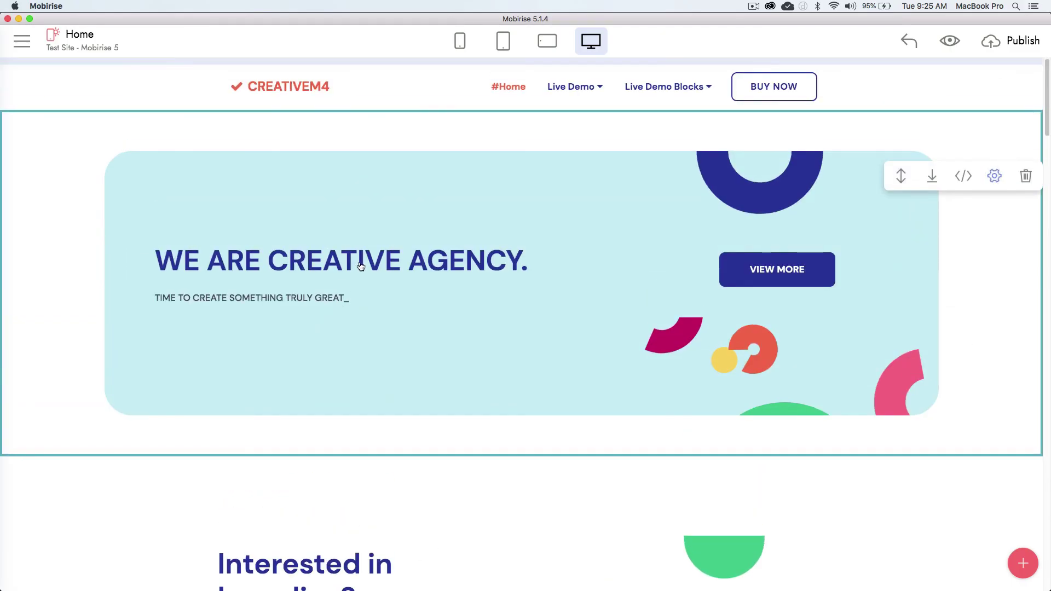
# Set the CREW block's Cards parameter to 3 so only three member cards show
pyautogui.scroll(-15, 441, 253)
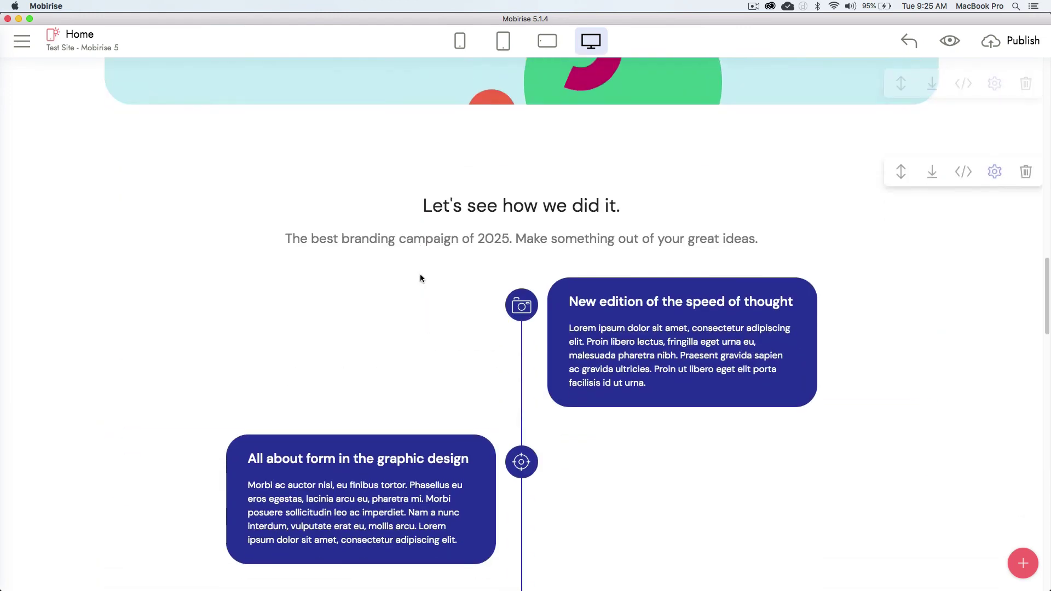
pyautogui.scroll(-20, 420, 279)
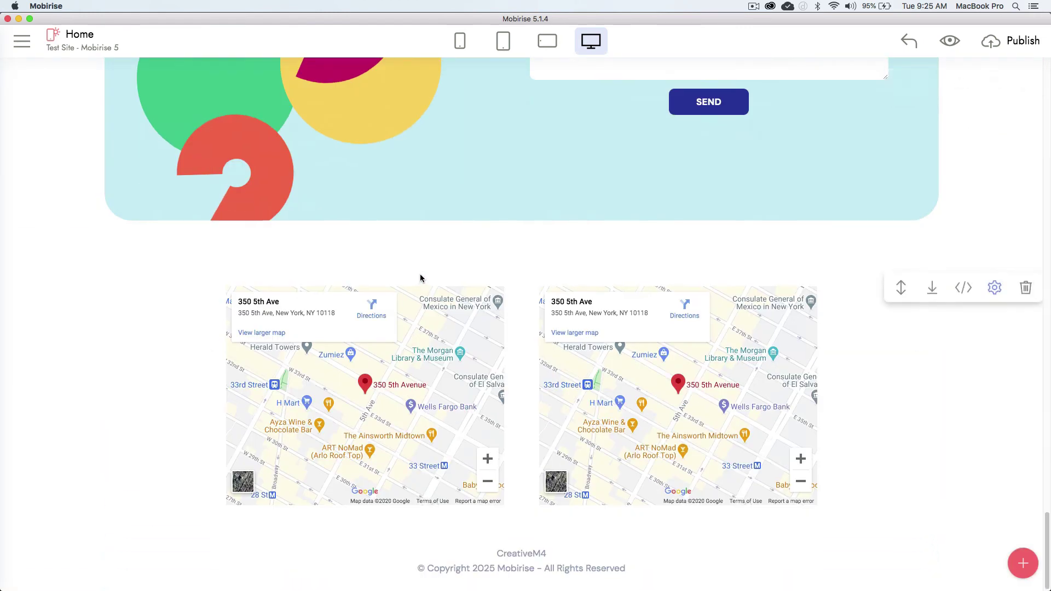
pyautogui.scroll(10, 421, 278)
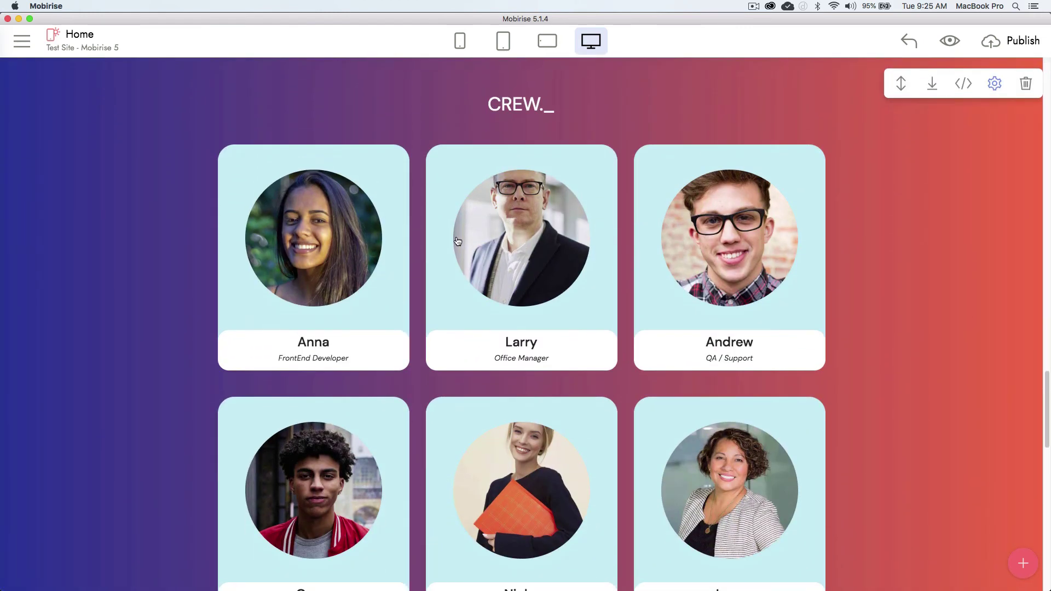
pyautogui.scroll(-2, 458, 242)
pyautogui.click(995, 83)
pyautogui.click(970, 272)
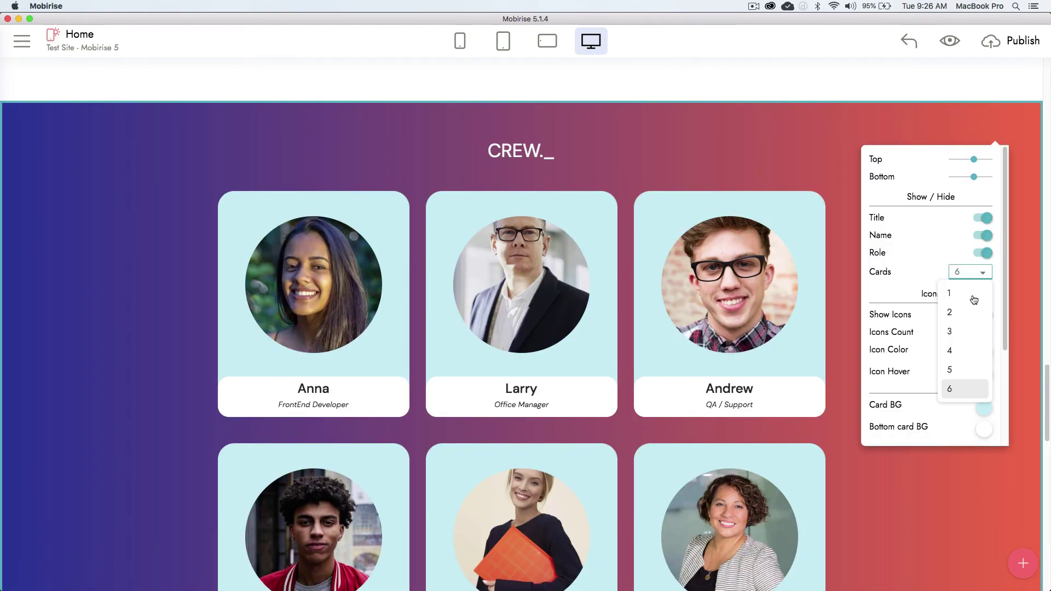
pyautogui.click(951, 332)
pyautogui.click(846, 420)
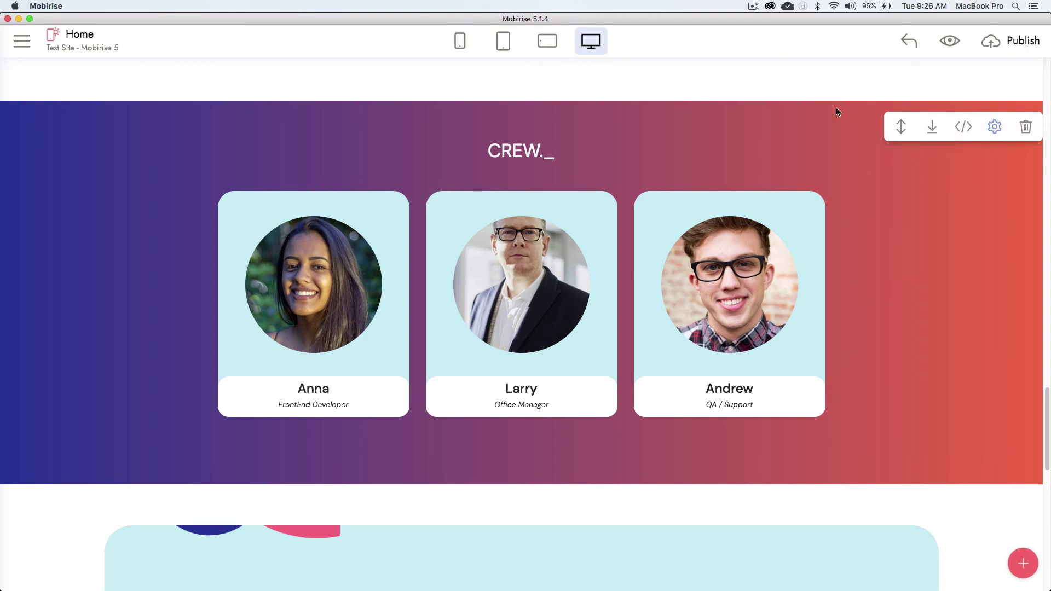
pyautogui.scroll(3, 476, 202)
pyautogui.click(523, 219)
pyautogui.click(614, 220)
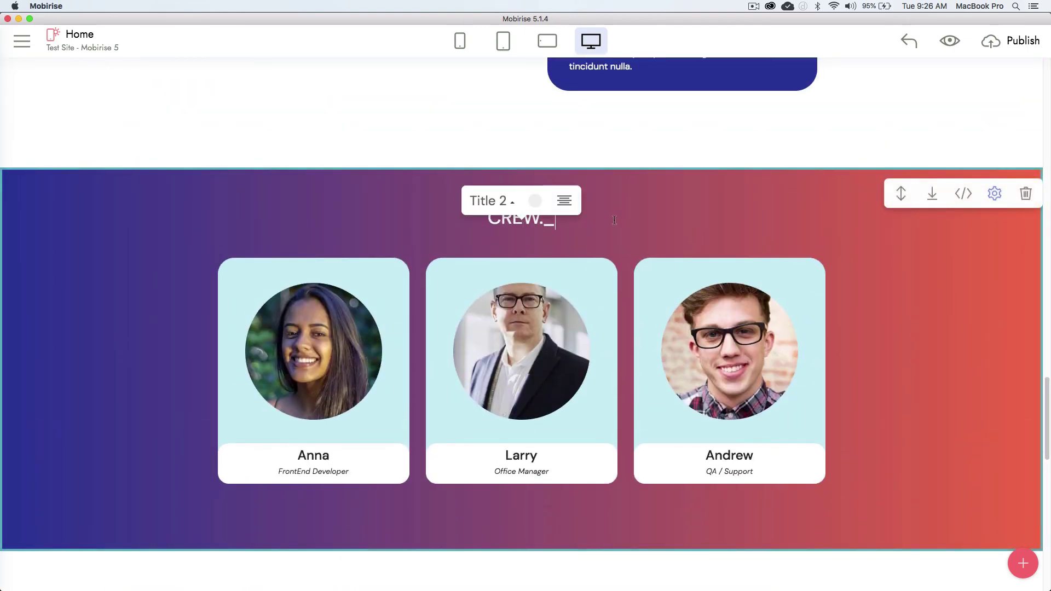
pyautogui.click(612, 207)
pyautogui.scroll(15, 610, 203)
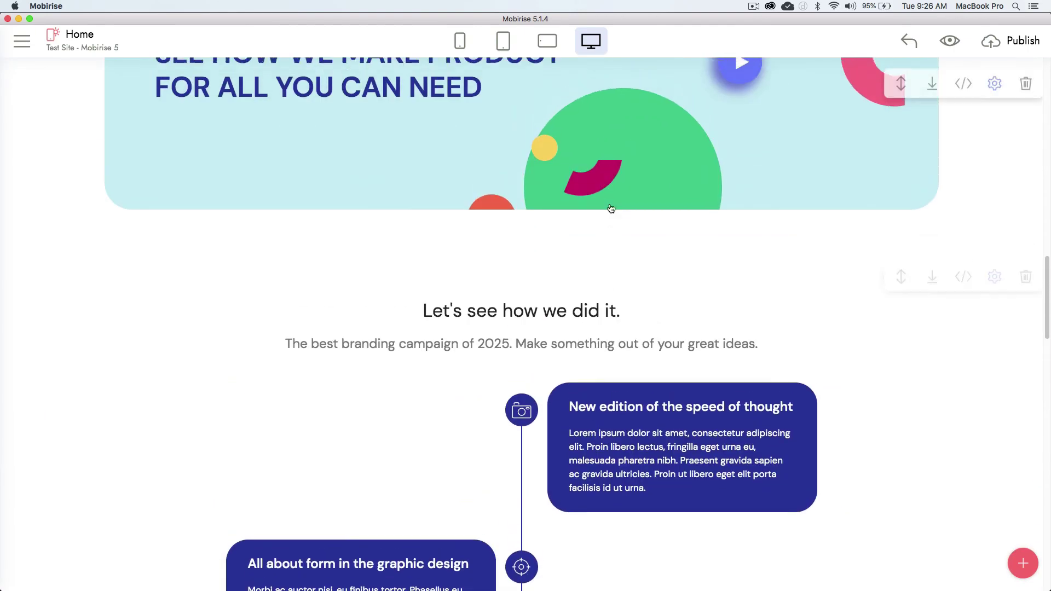
pyautogui.scroll(10, 610, 202)
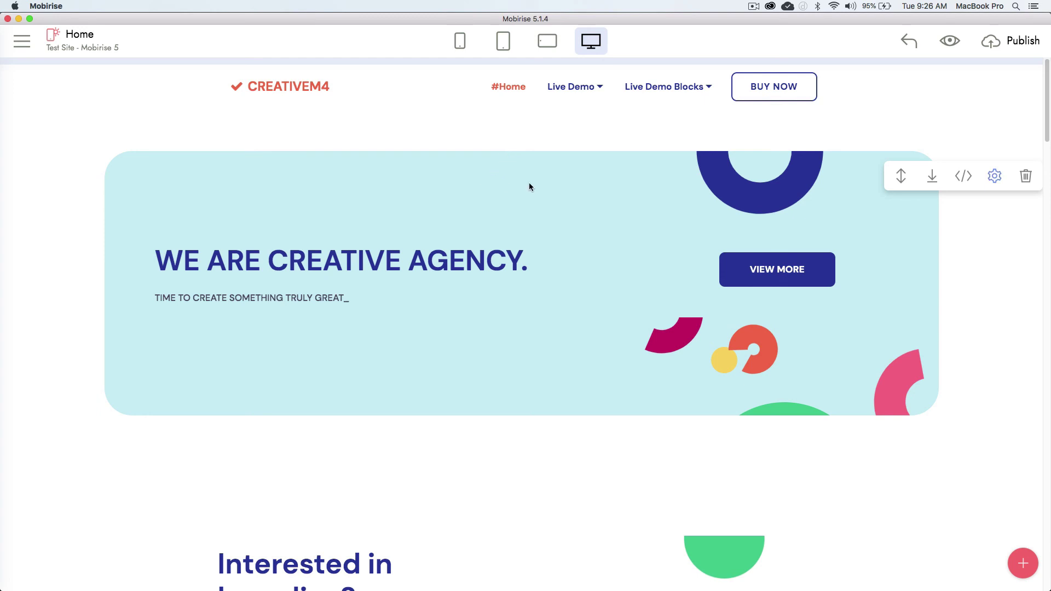
pyautogui.scroll(-5, 469, 209)
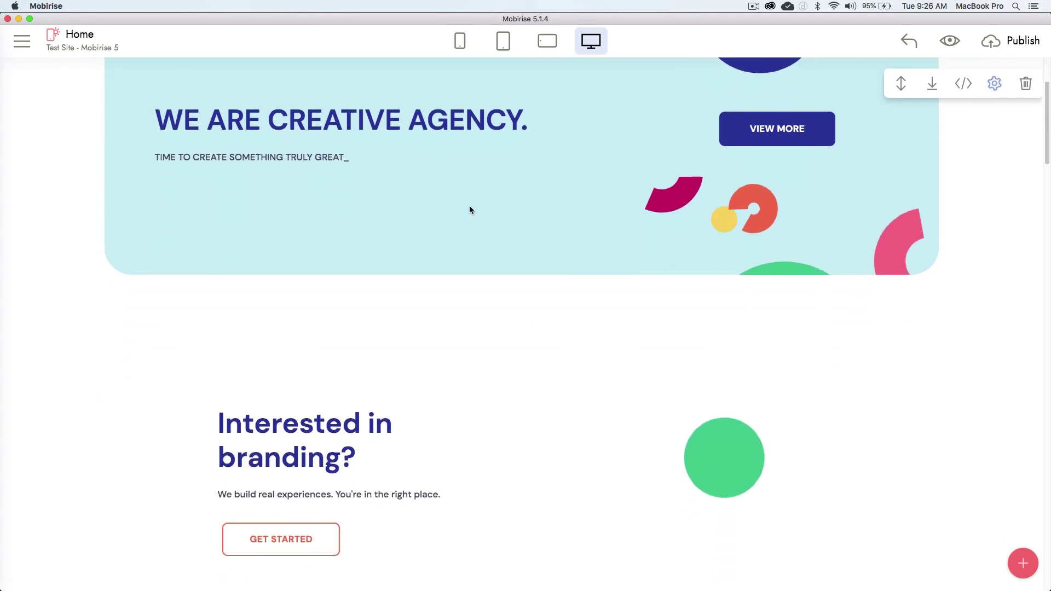
pyautogui.scroll(-10, 470, 210)
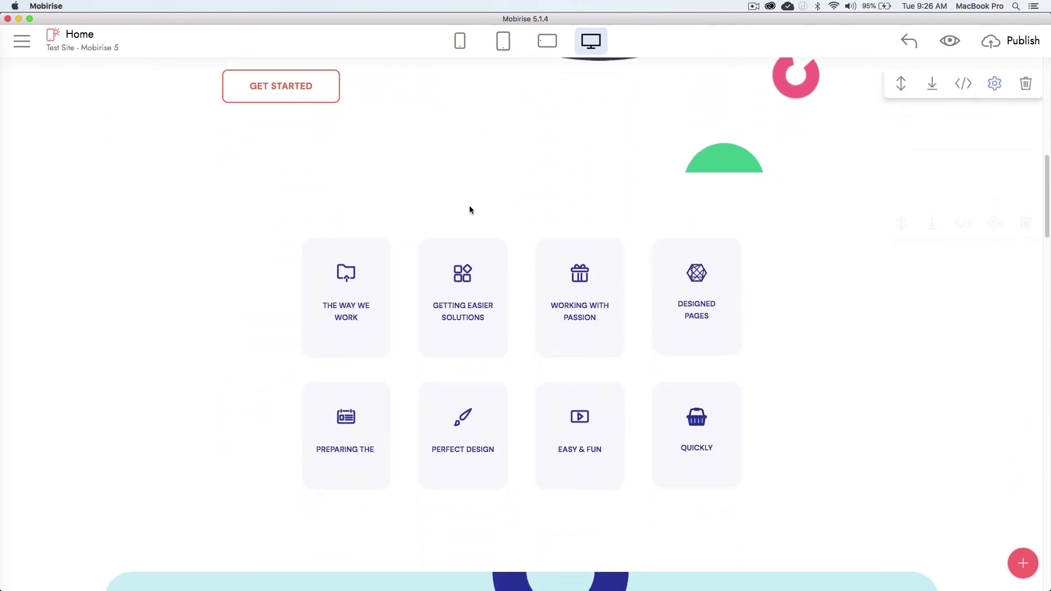
pyautogui.scroll(-15, 470, 210)
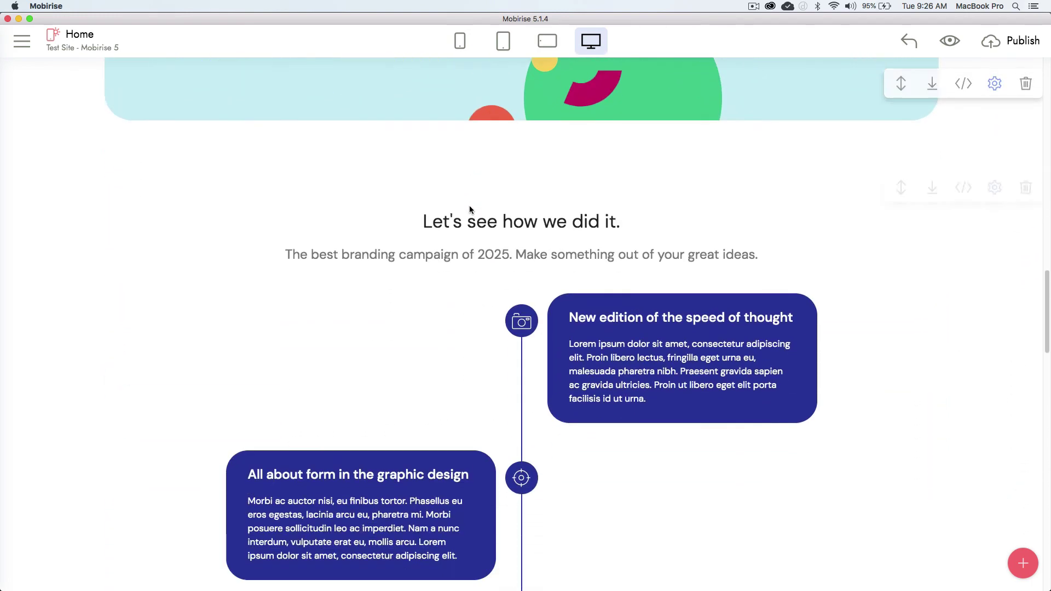
pyautogui.scroll(-12, 469, 209)
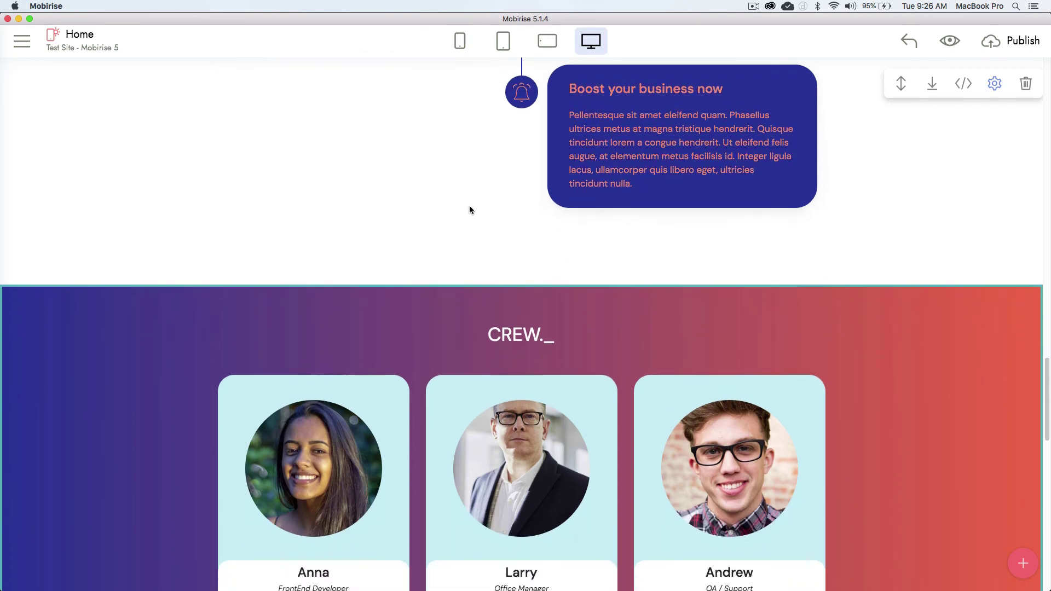
pyautogui.scroll(-5, 469, 209)
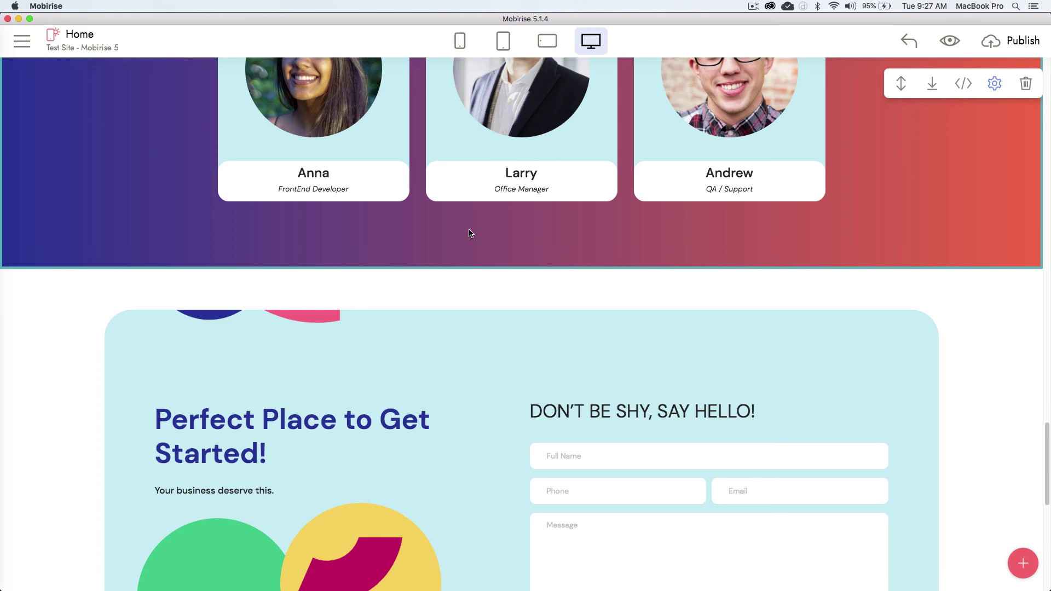
pyautogui.scroll(20, 470, 234)
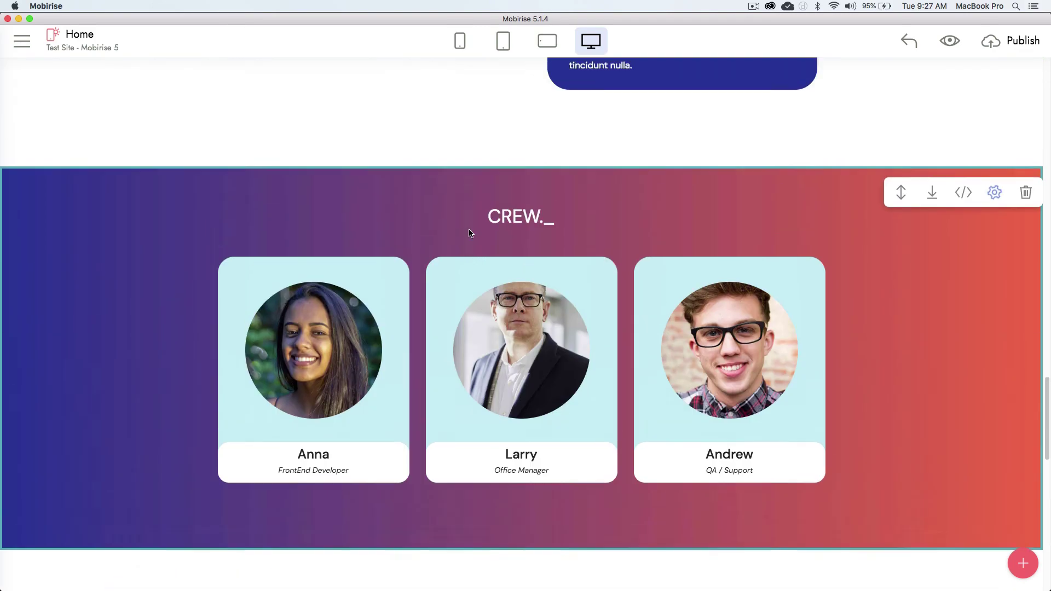
pyautogui.scroll(5, 468, 234)
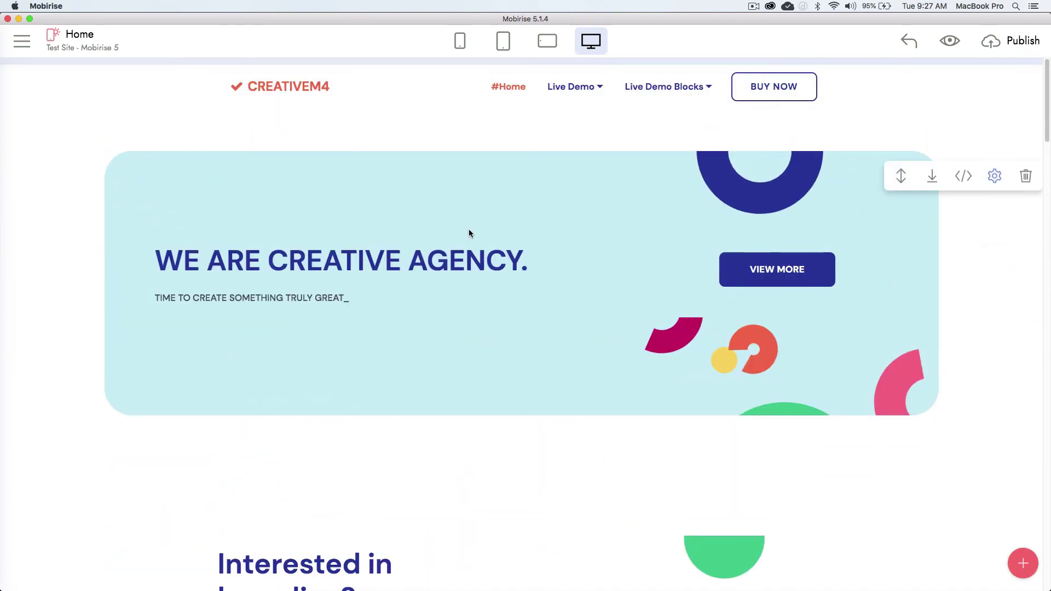